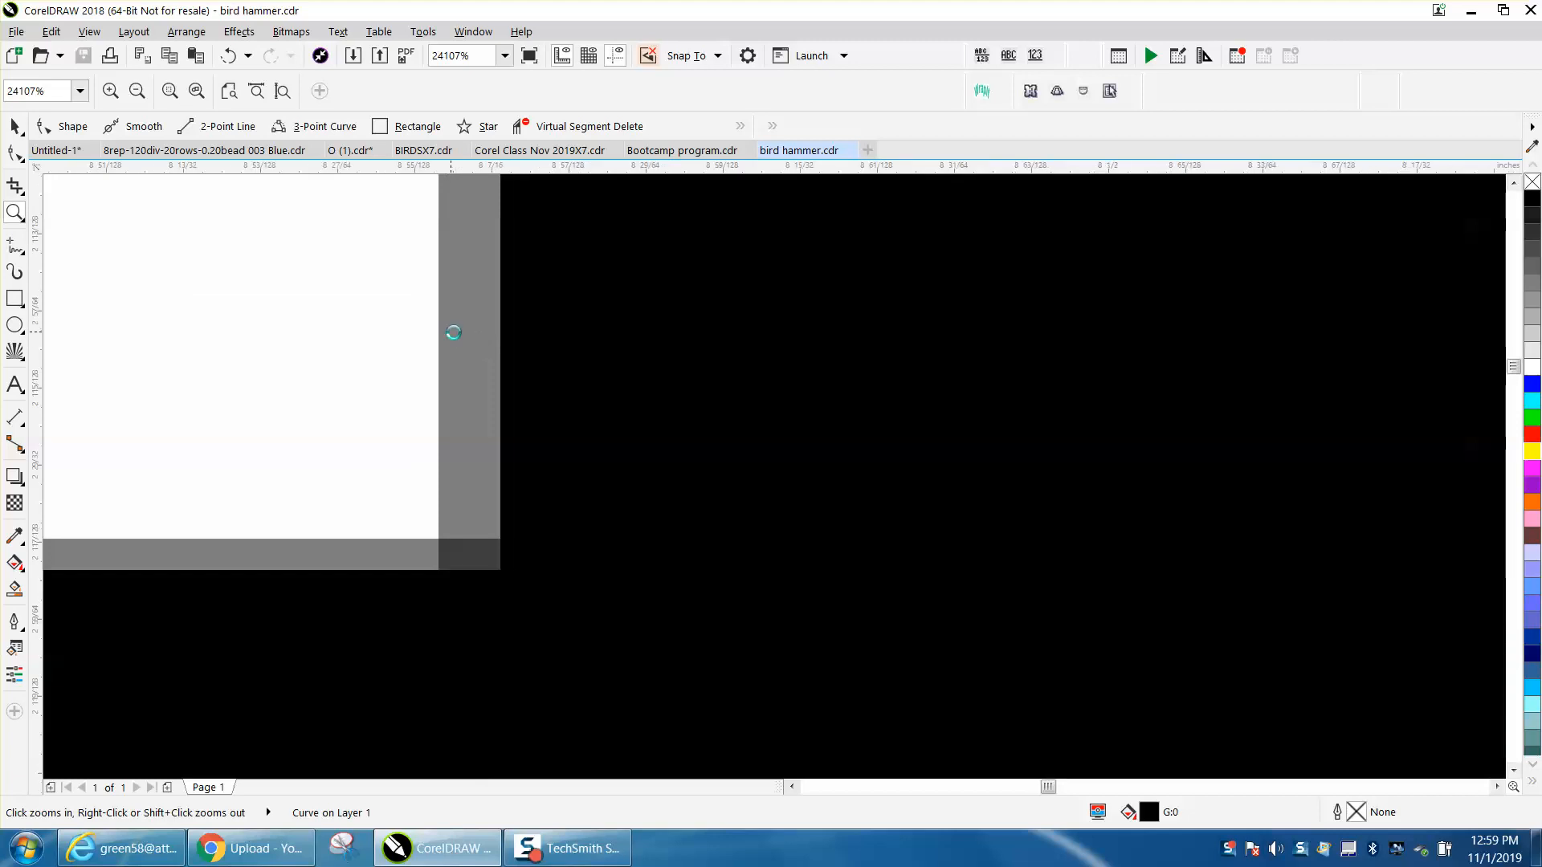
scroll(600, 363, "down", 4)
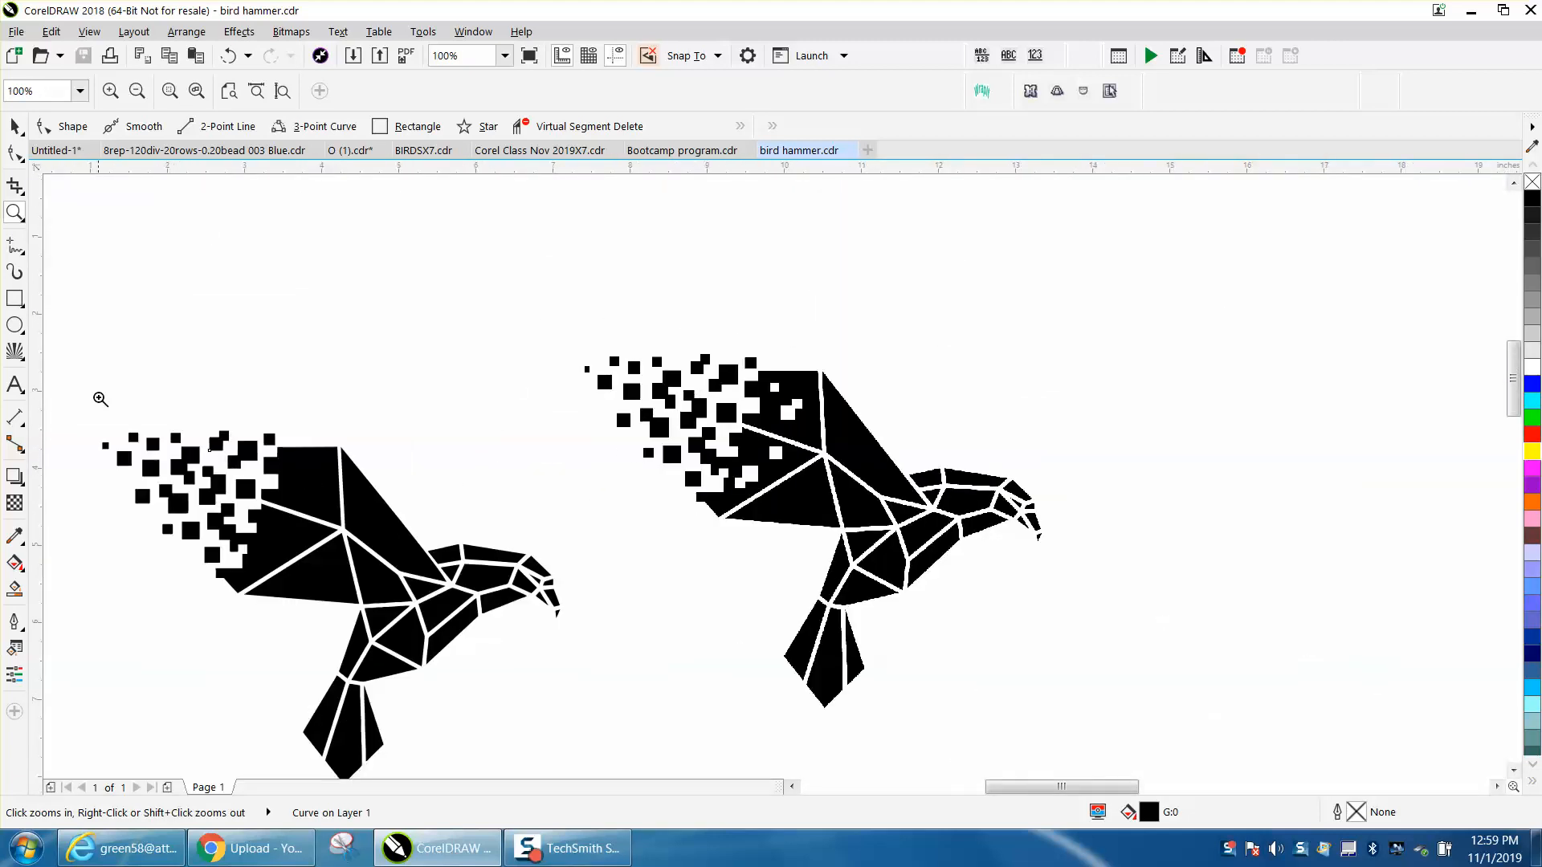
- Add a node on the rounded upper-left corner of the joined double-square shape in the first bird's wing pattern
left_click_drag(211, 419, 357, 505)
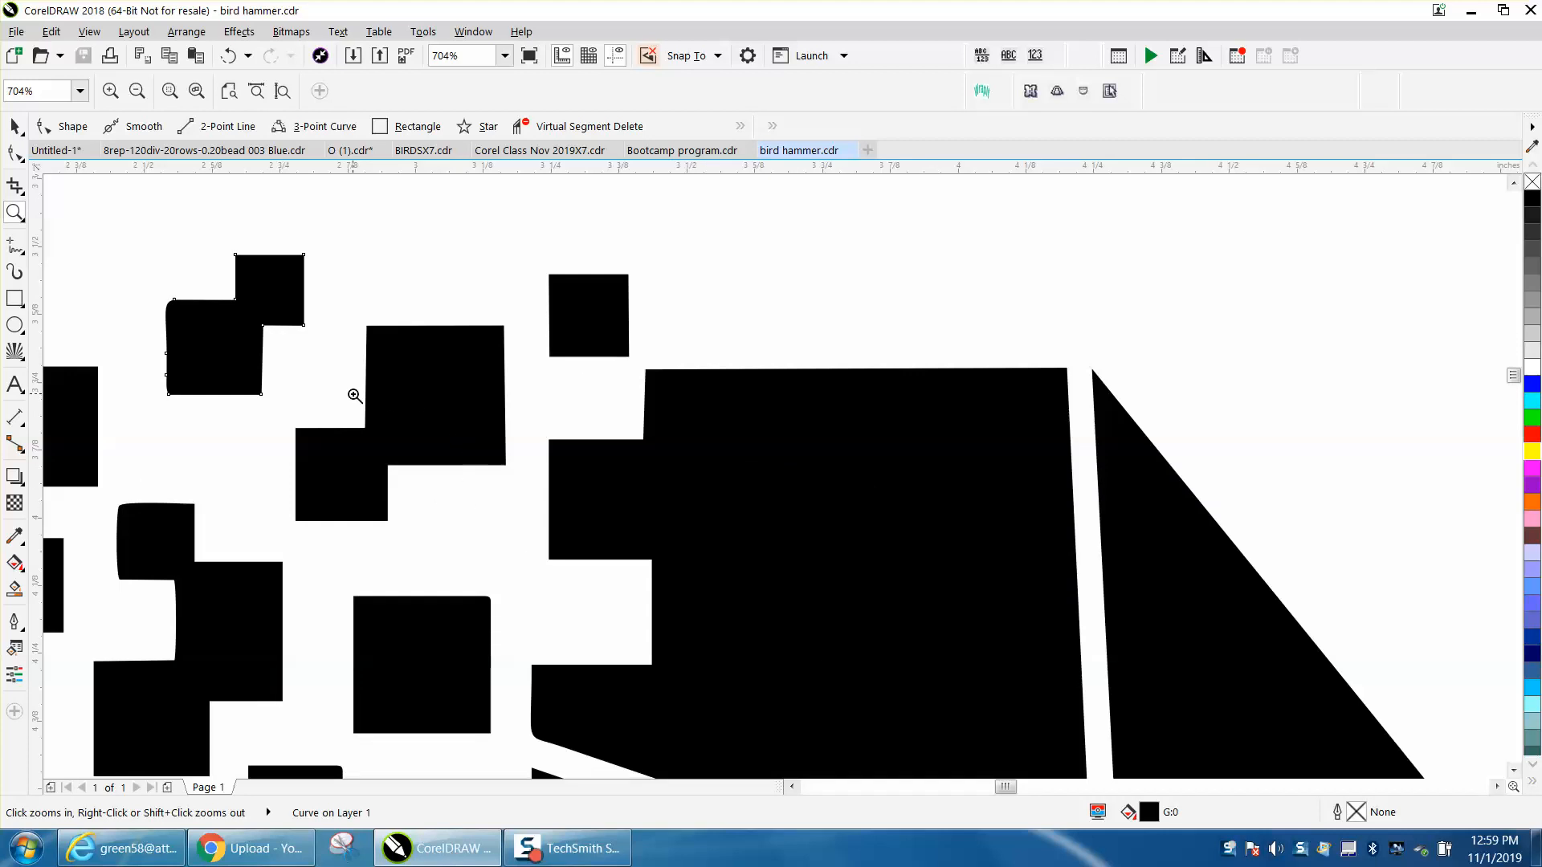
scroll(617, 530, "down", 2)
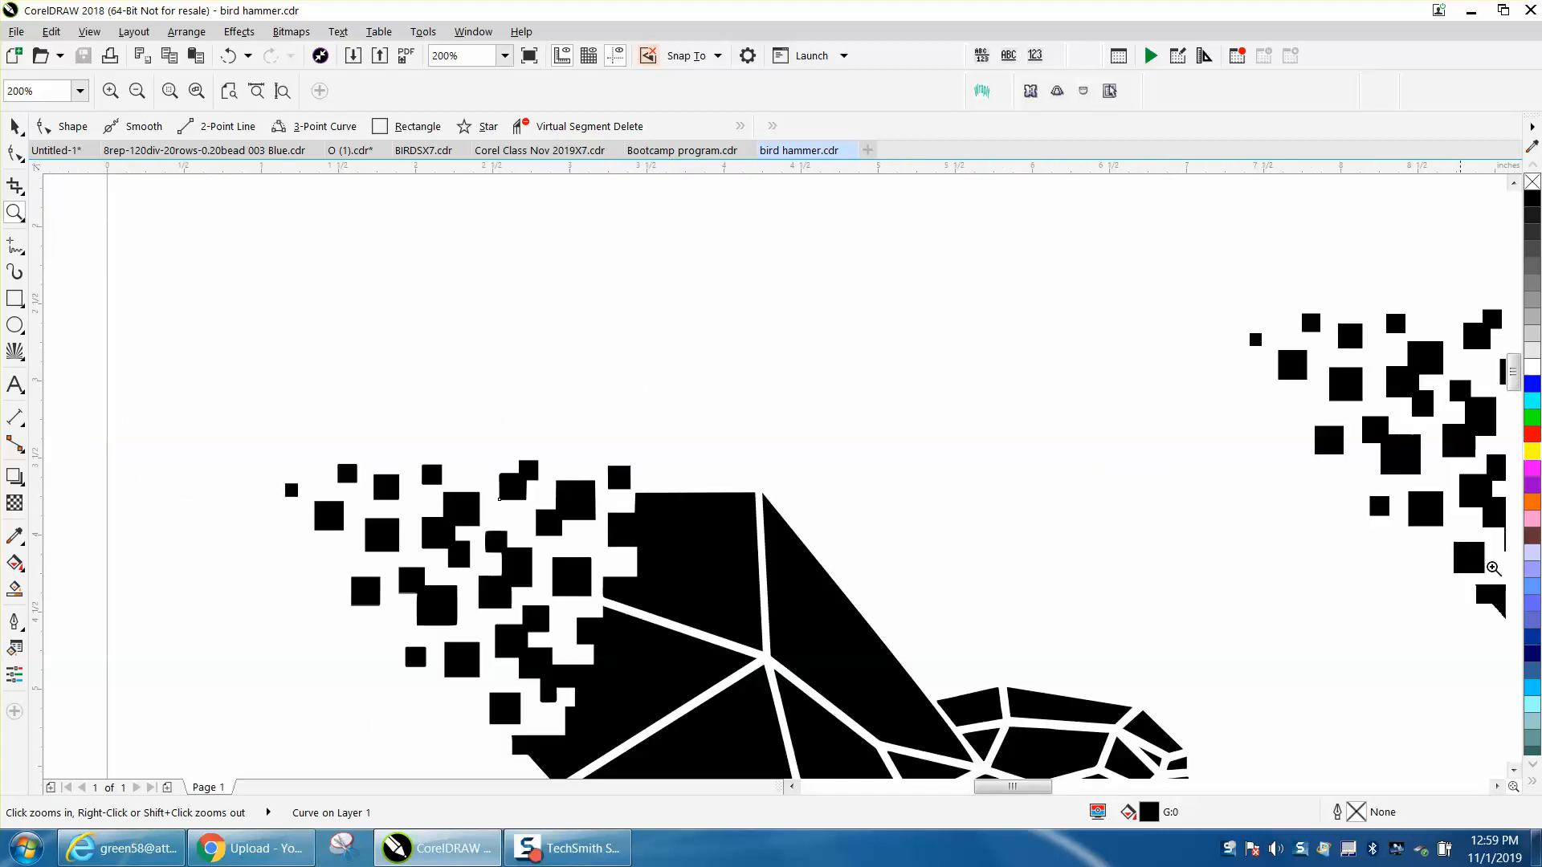
left_click_drag(1514, 373, 1514, 382)
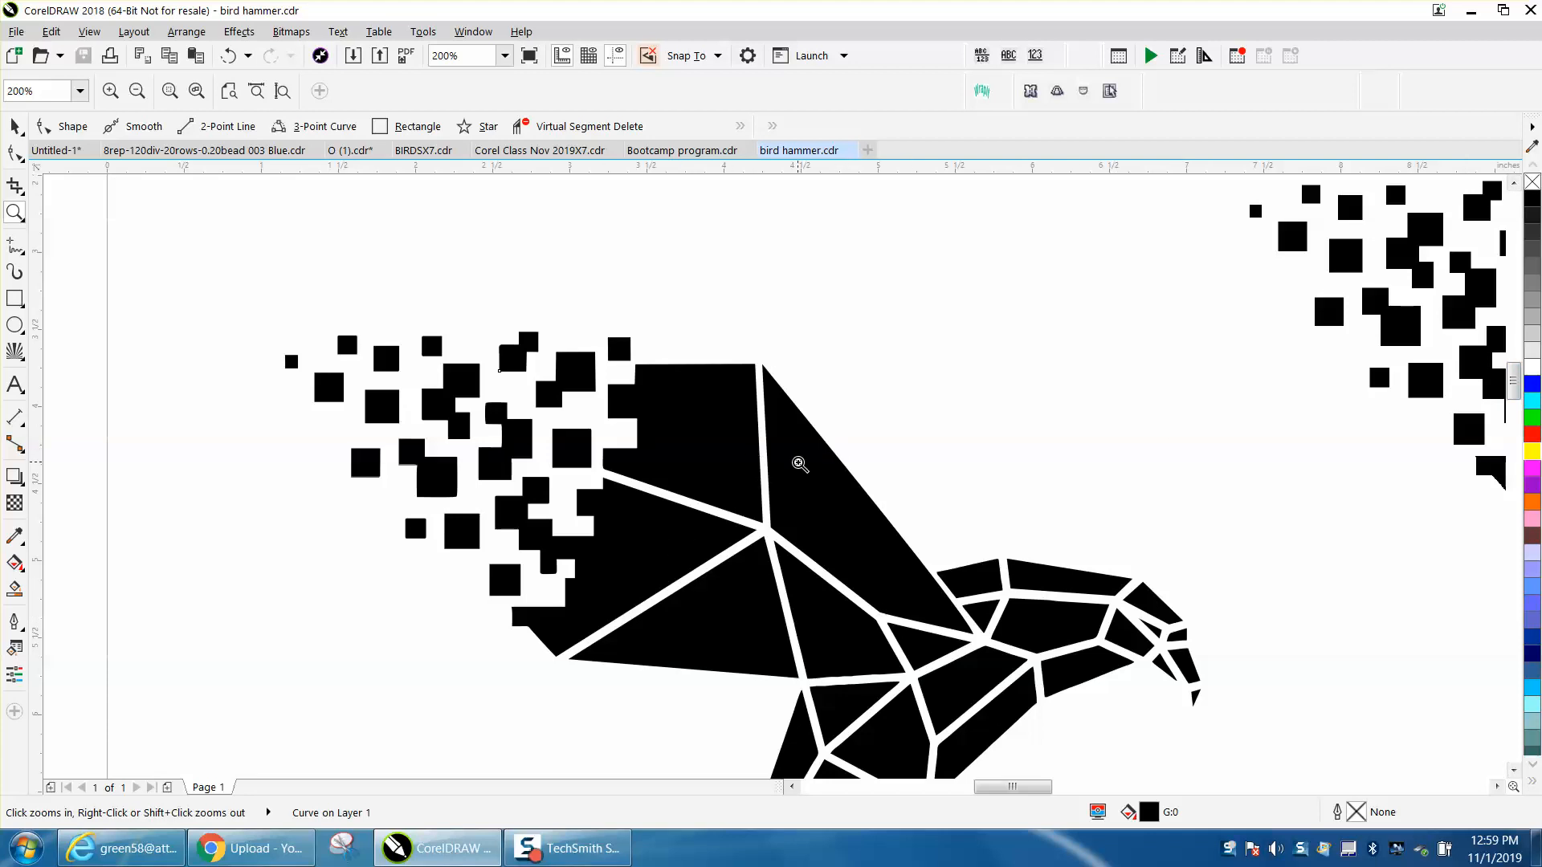
left_click_drag(482, 327, 606, 408)
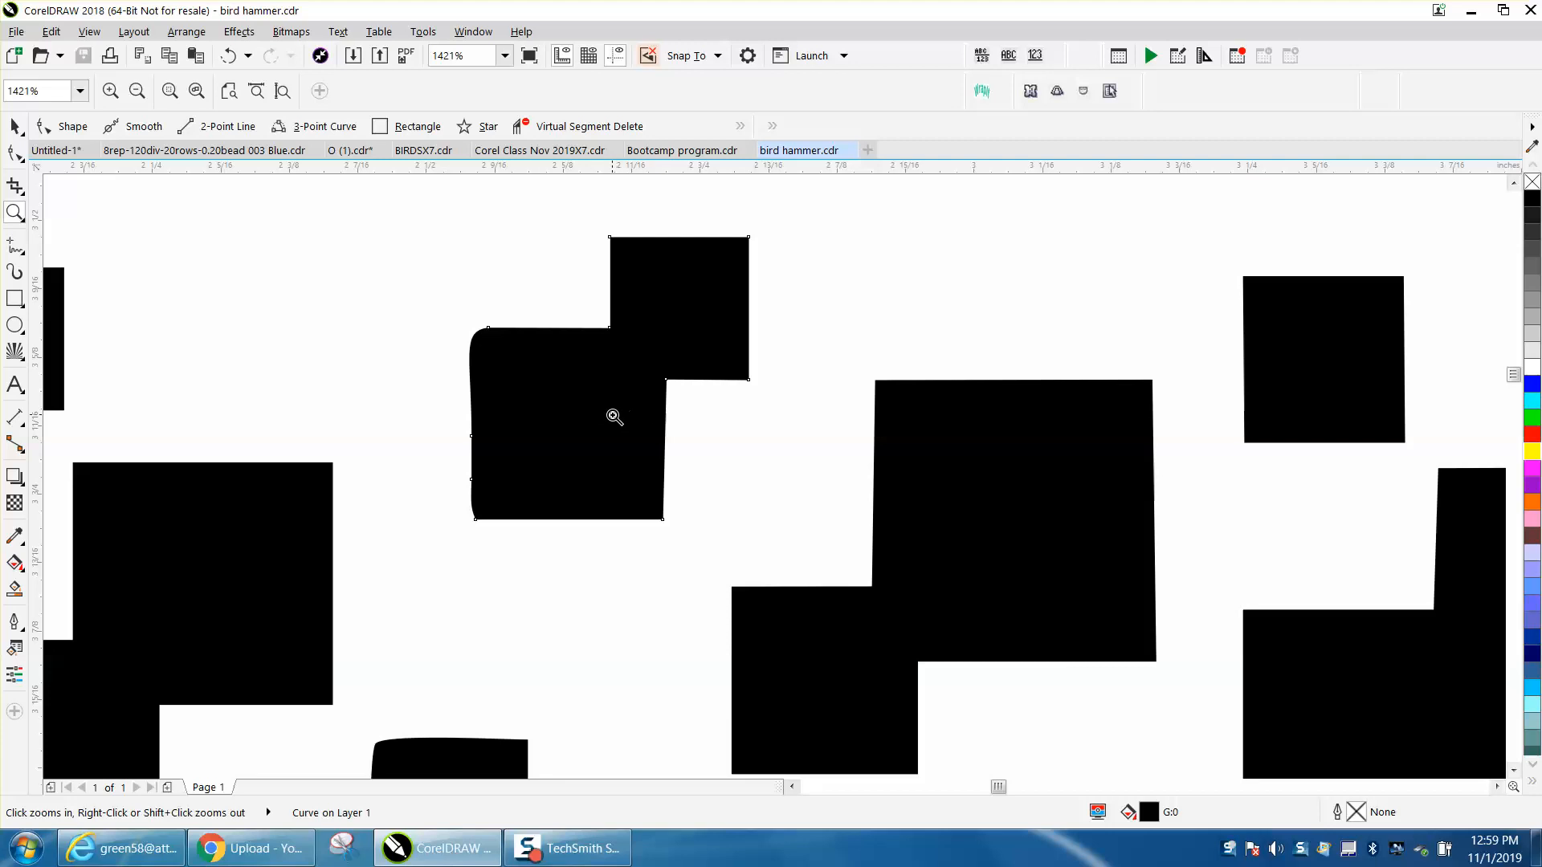
left_click(14, 126)
left_click(636, 361)
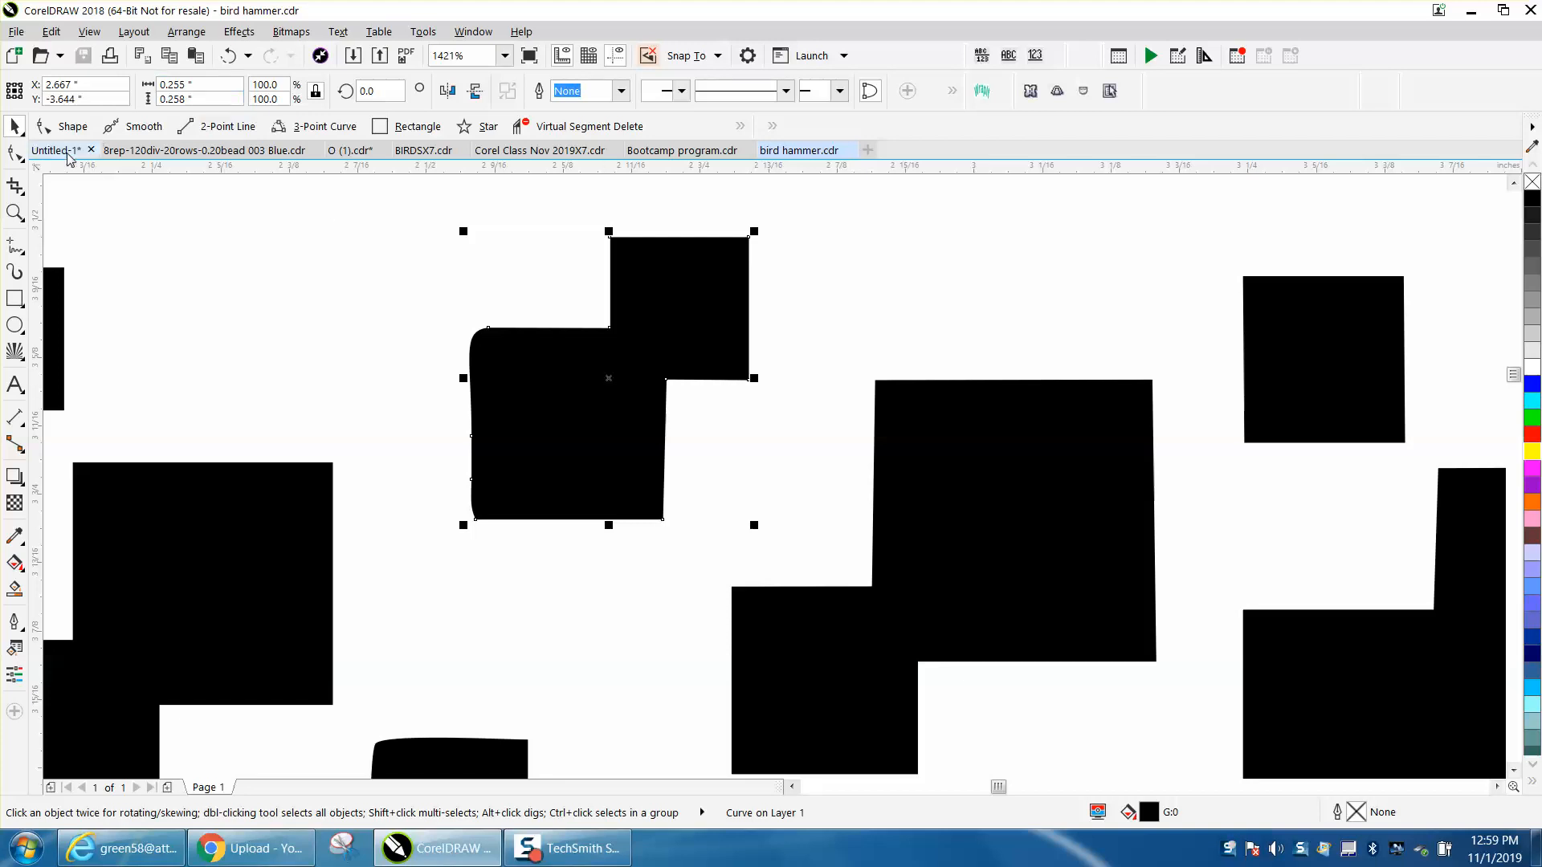
left_click(14, 152)
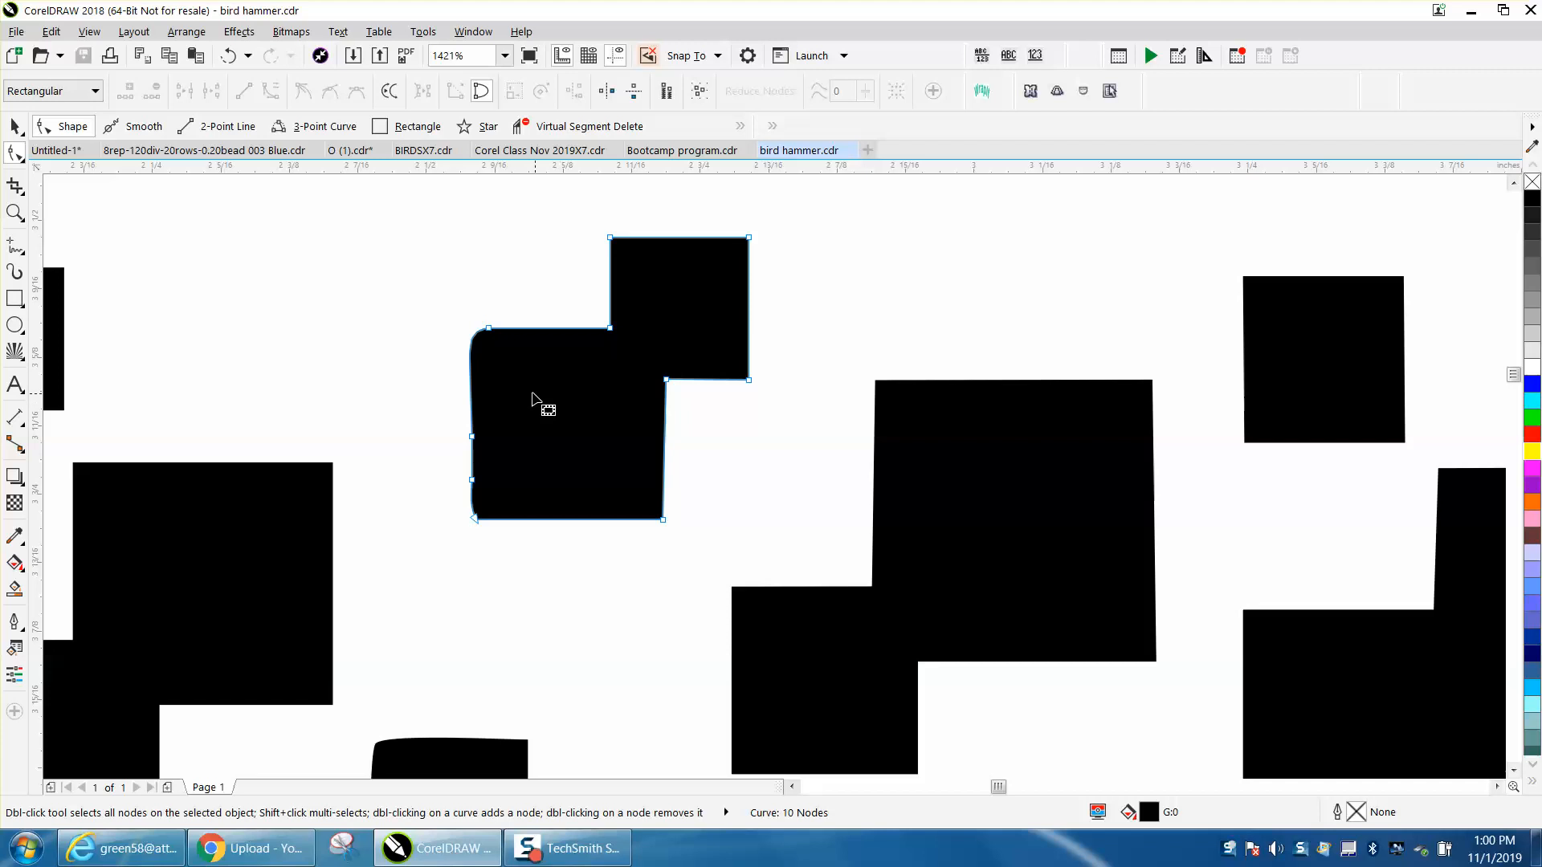
double_click(475, 340)
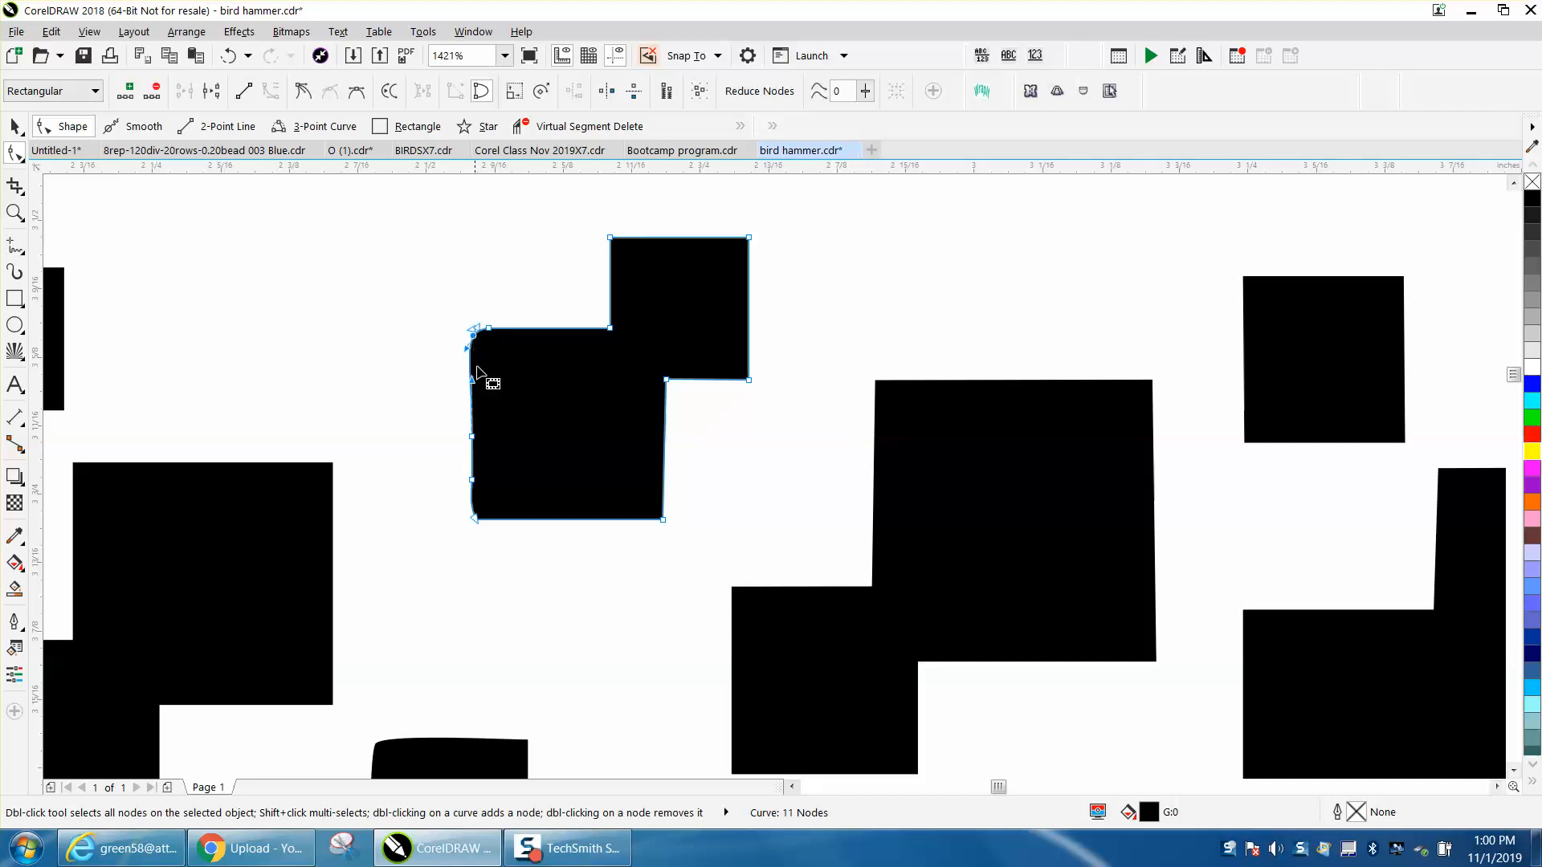
- Select all nodes of the double-square shape and convert its segments to straight lines
left_click(350, 359)
left_click_drag(437, 213, 795, 554)
right_click(748, 381)
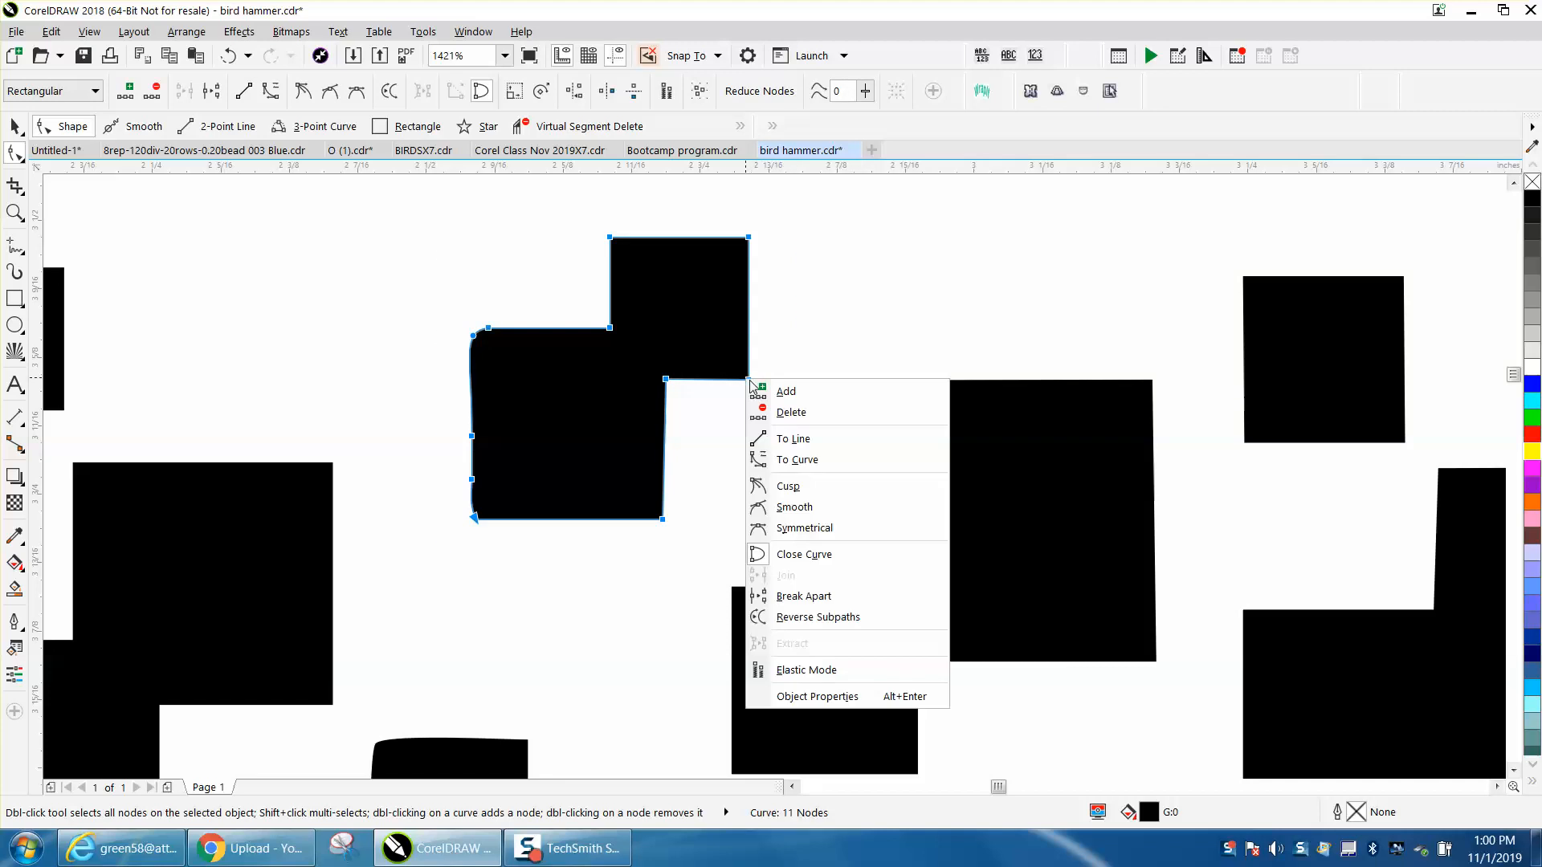
left_click(802, 440)
- Delete the surplus nodes along the lower square's left edge and the extra one beside its upper-left corner
left_click_drag(406, 403, 553, 495)
key("Delete")
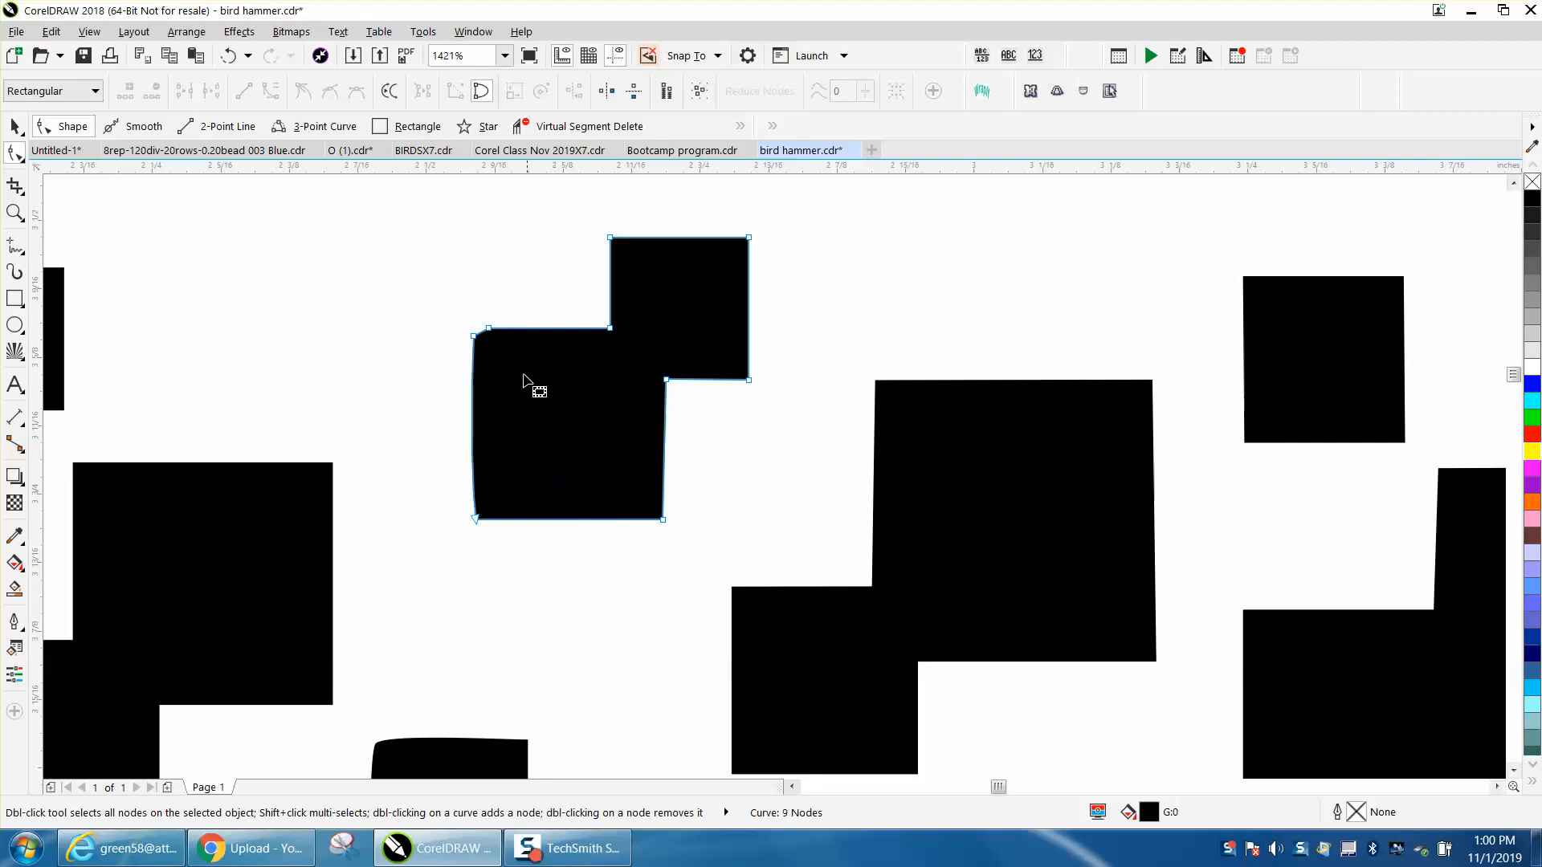
double_click(487, 329)
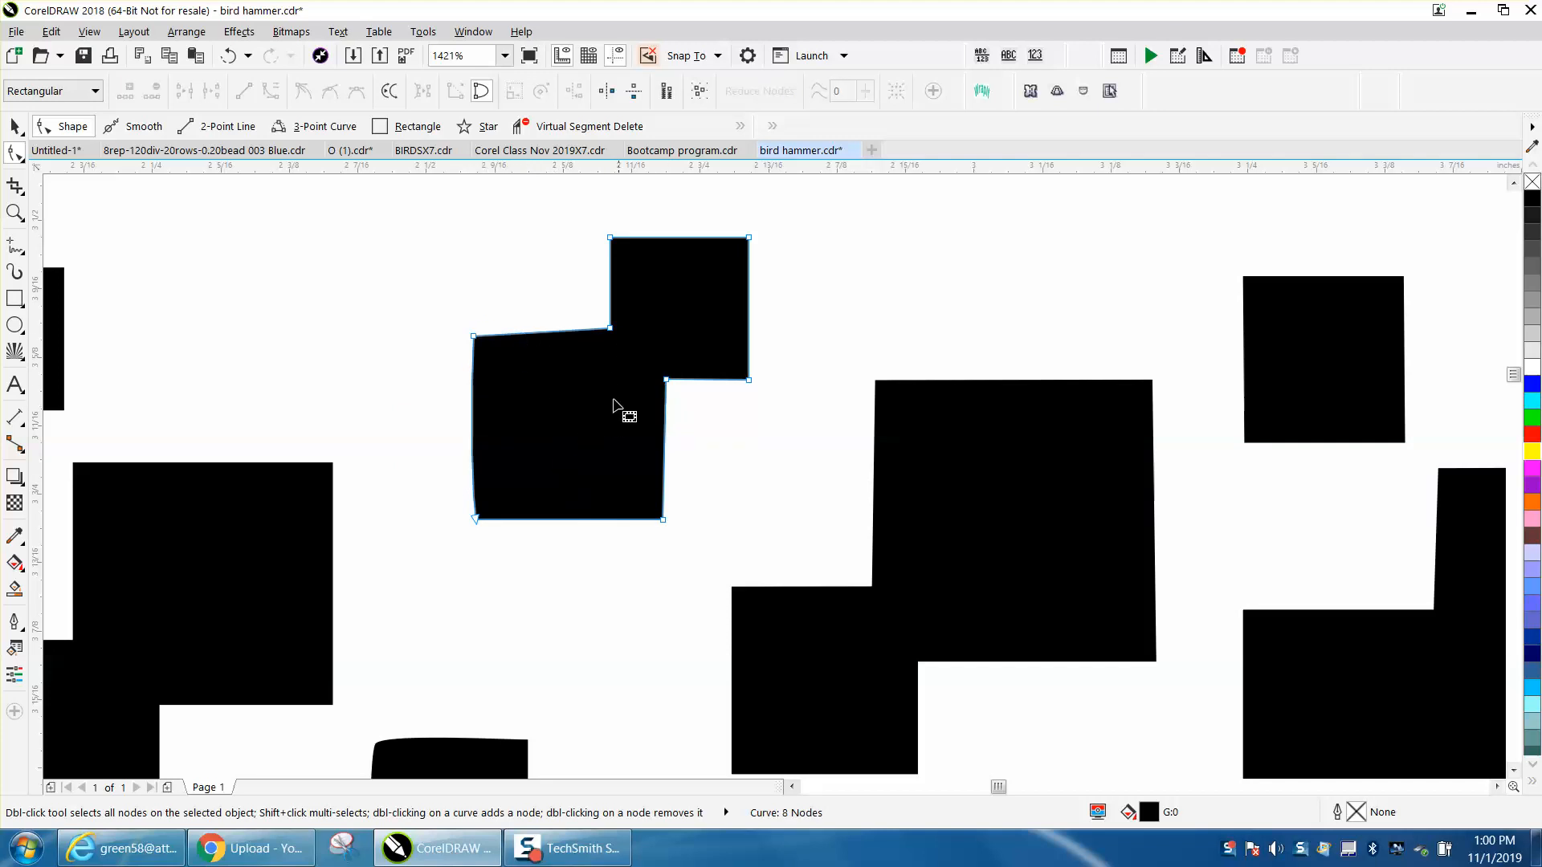
- Convert the lower square's left edge to a straight line between its two corner nodes
left_click_drag(445, 347, 517, 551)
right_click(477, 521)
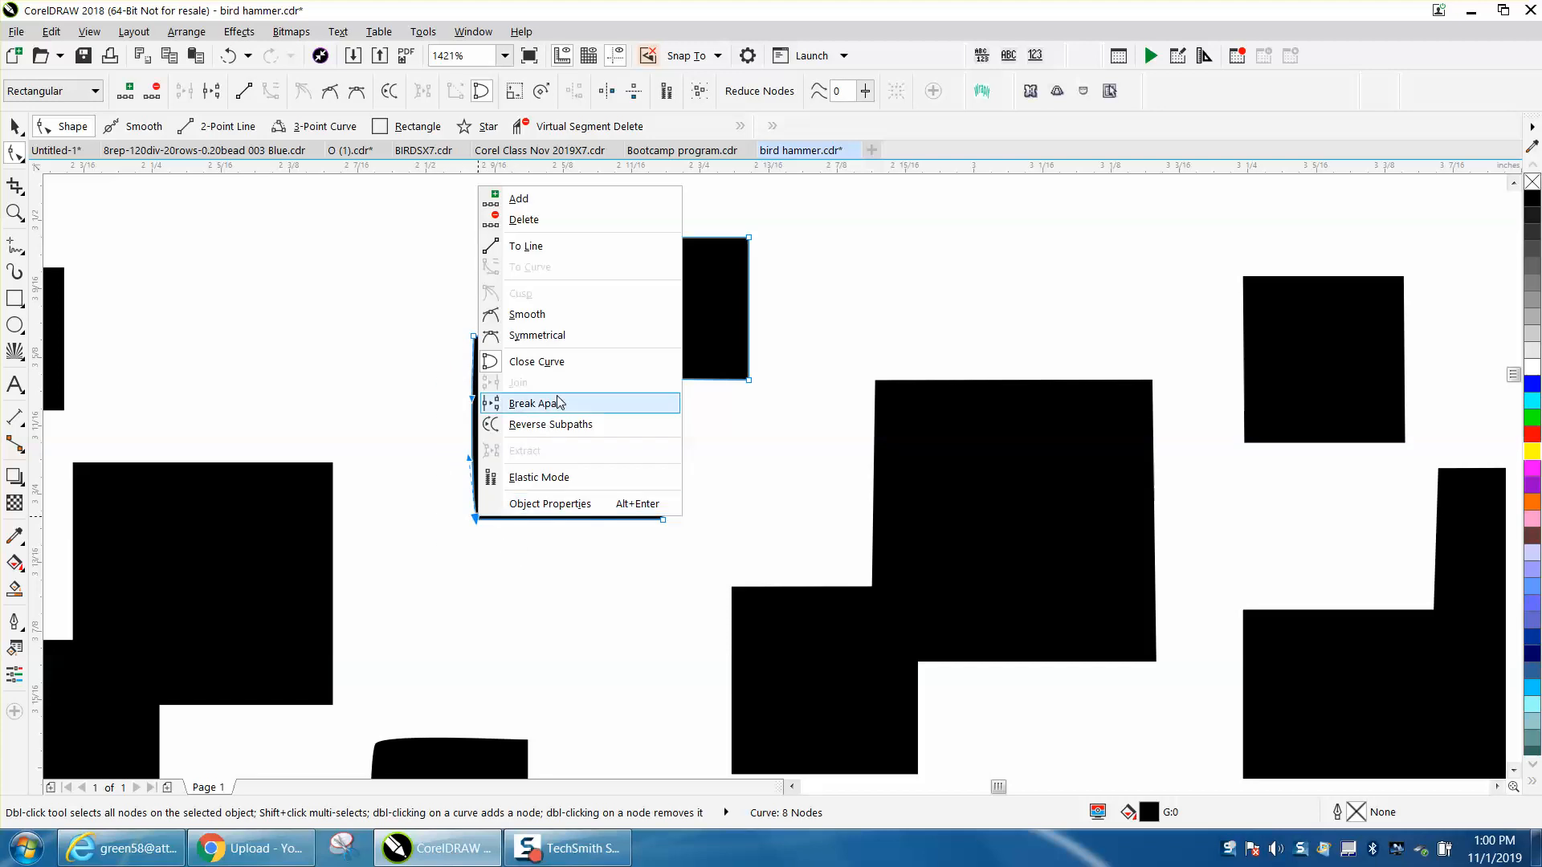
left_click(534, 249)
left_click(396, 371)
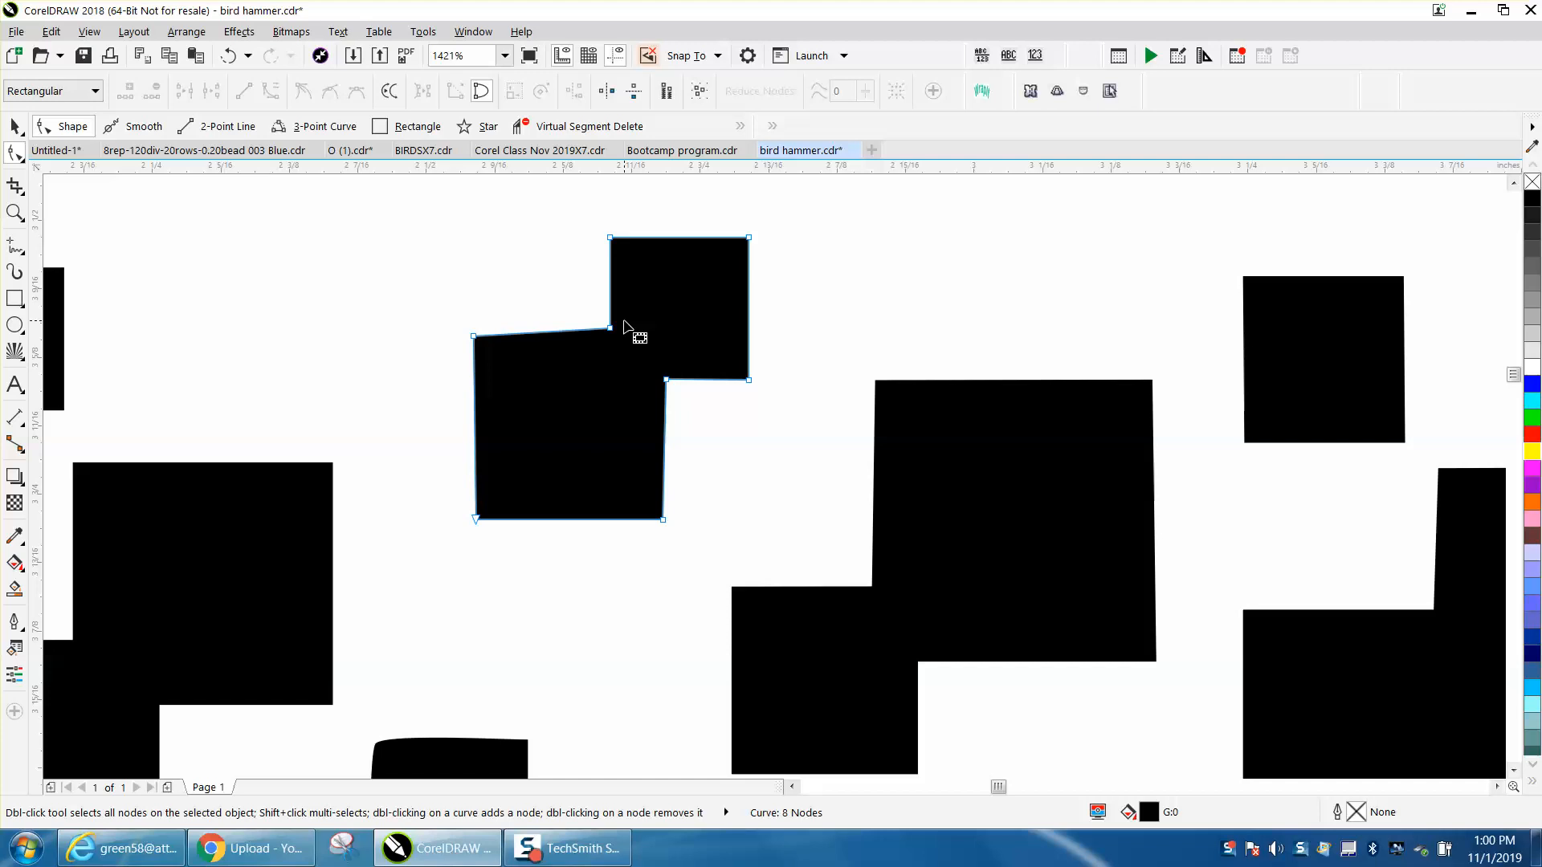
- Place a horizontal guideline through the upper inner corner where the two squares meet, at Y about -3.598"
key("z")
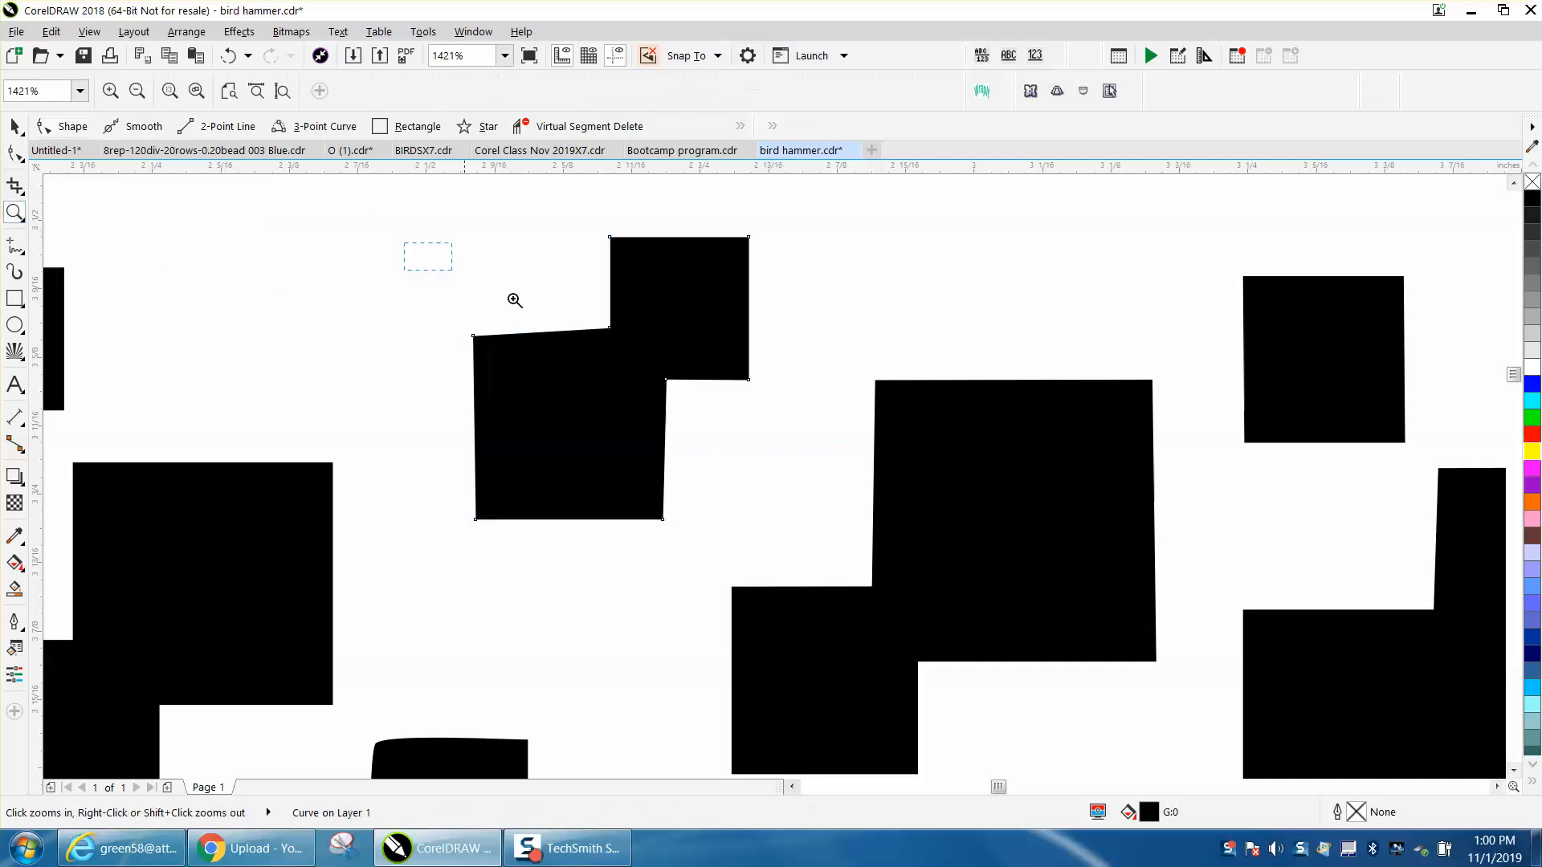
left_click_drag(514, 301, 712, 383)
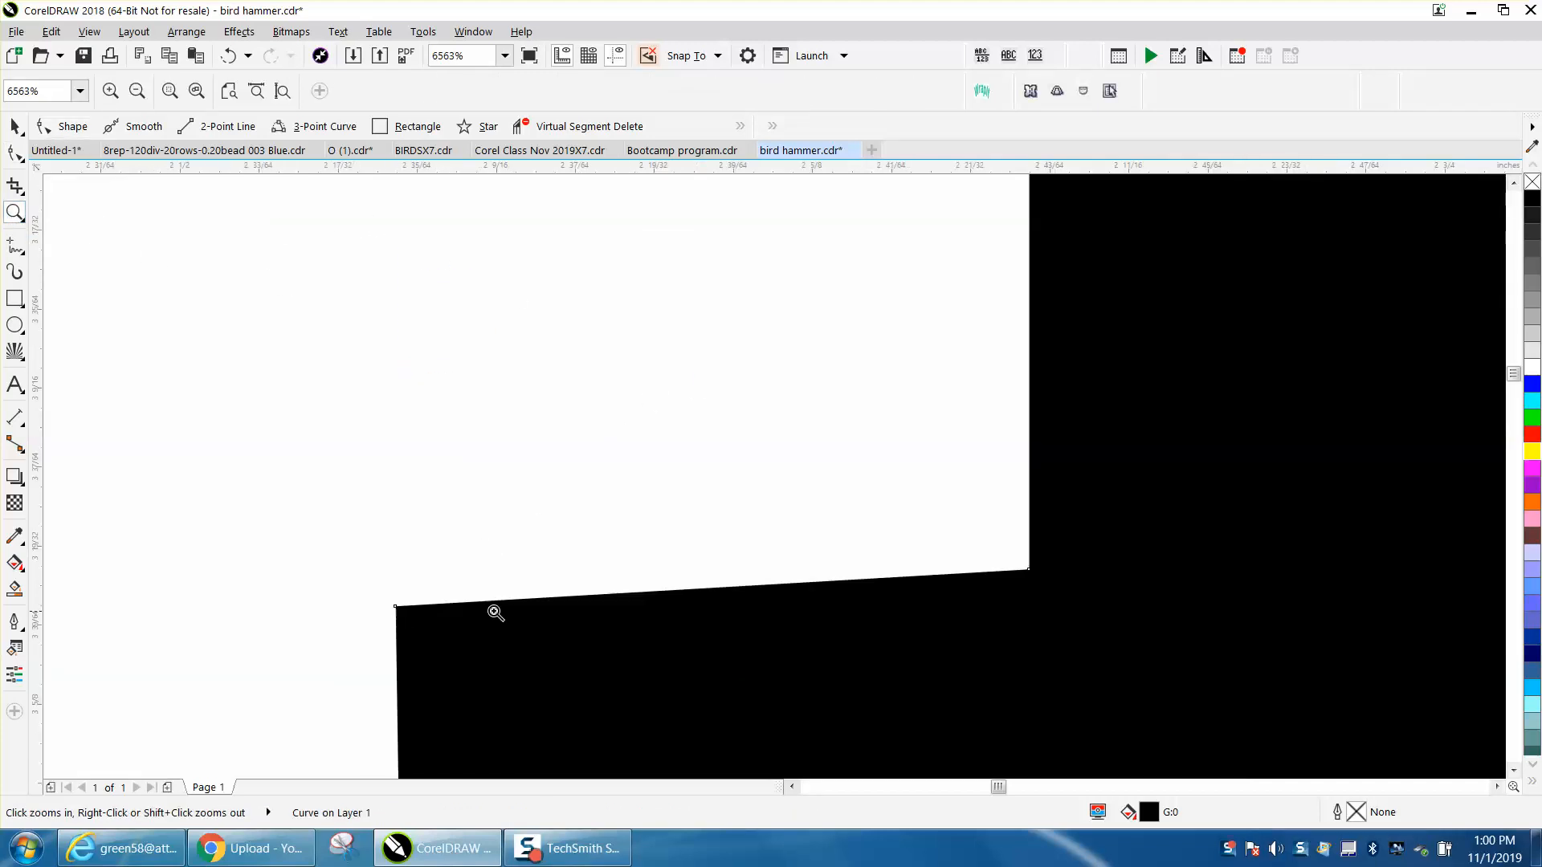
left_click(14, 126)
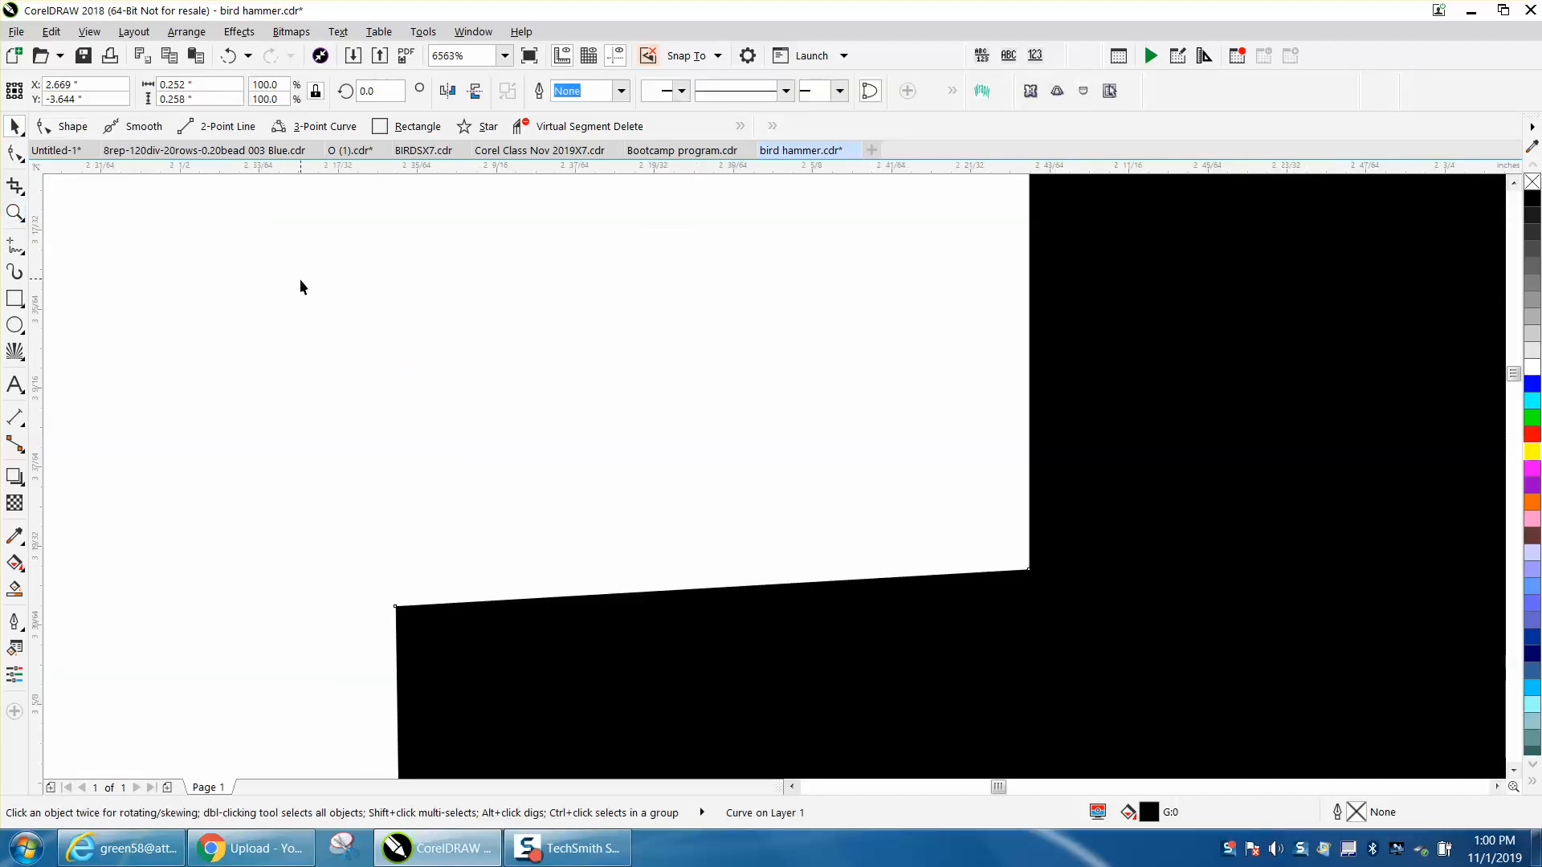
scroll(300, 280, "down", 2)
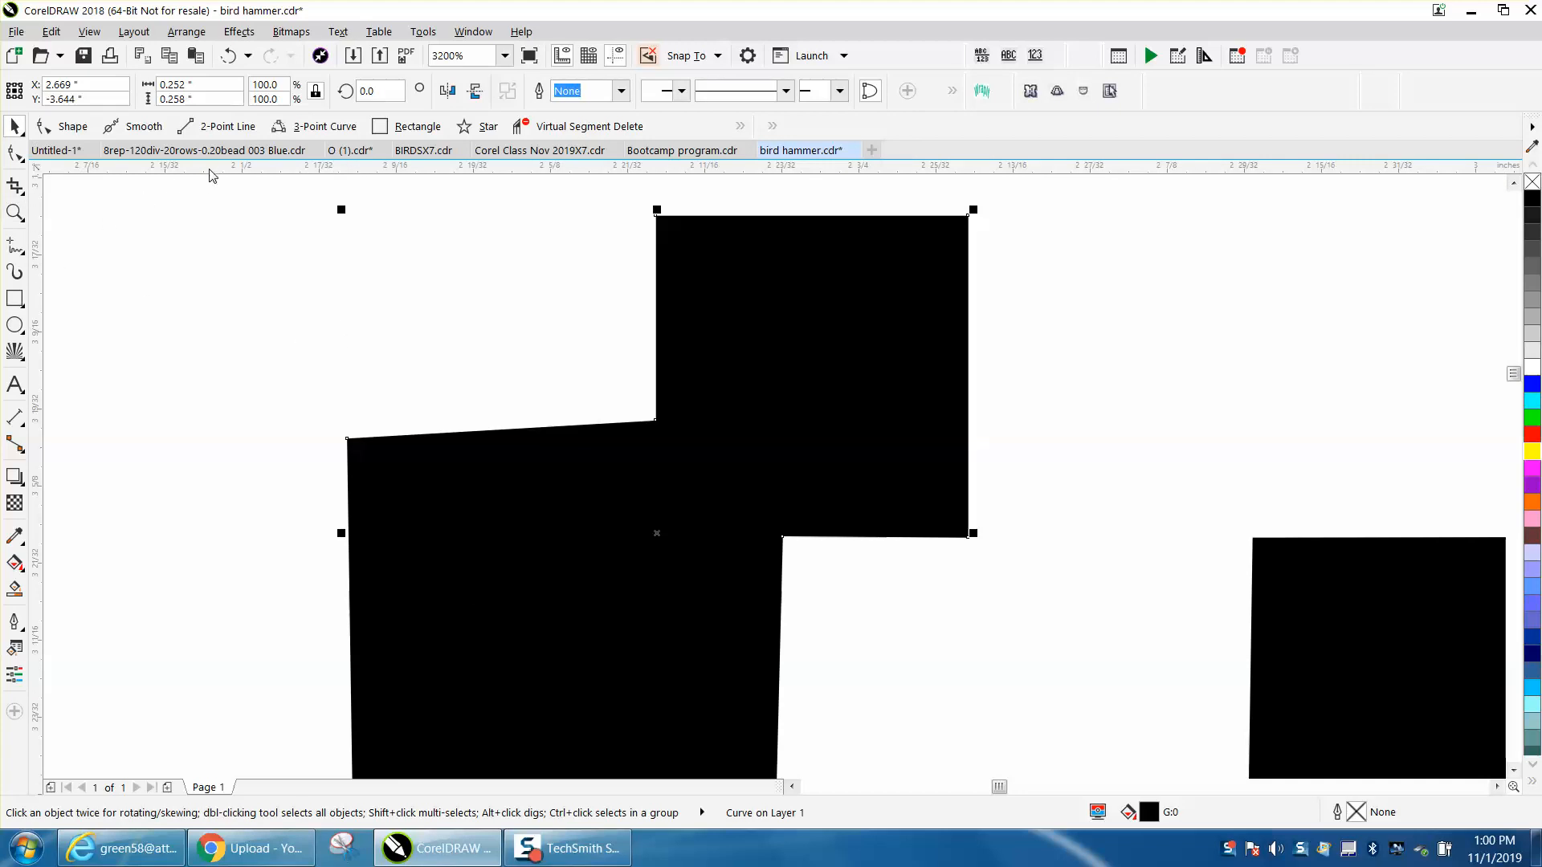
left_click_drag(265, 205, 652, 421)
- Try nudging the lower square's upper-left corner node upward by the 22" nudge distance, and undo it
left_click(16, 154)
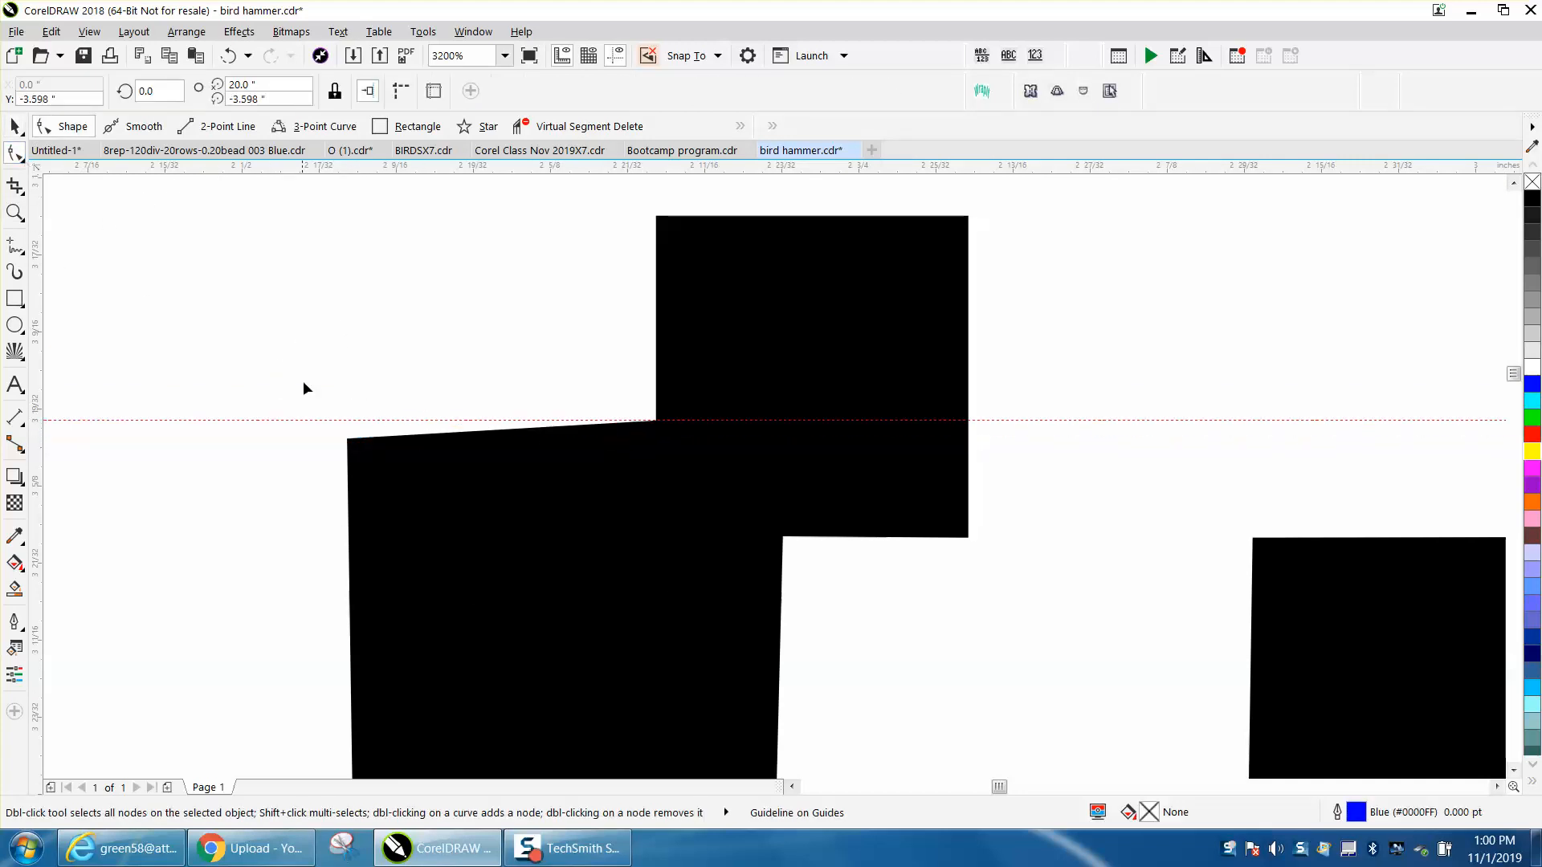
left_click(351, 447)
left_click(348, 440)
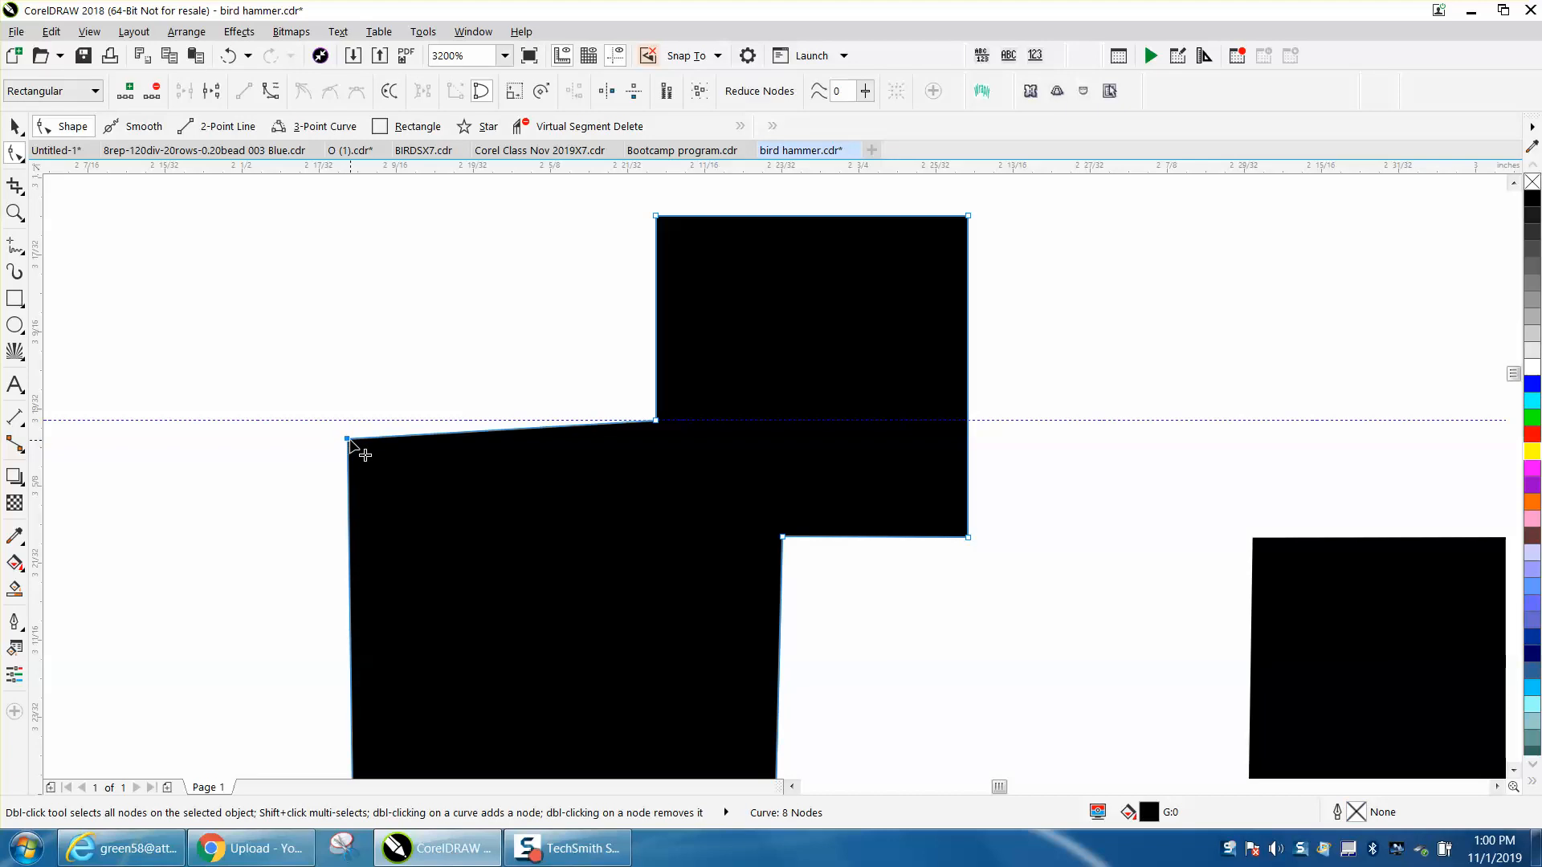
key("Up")
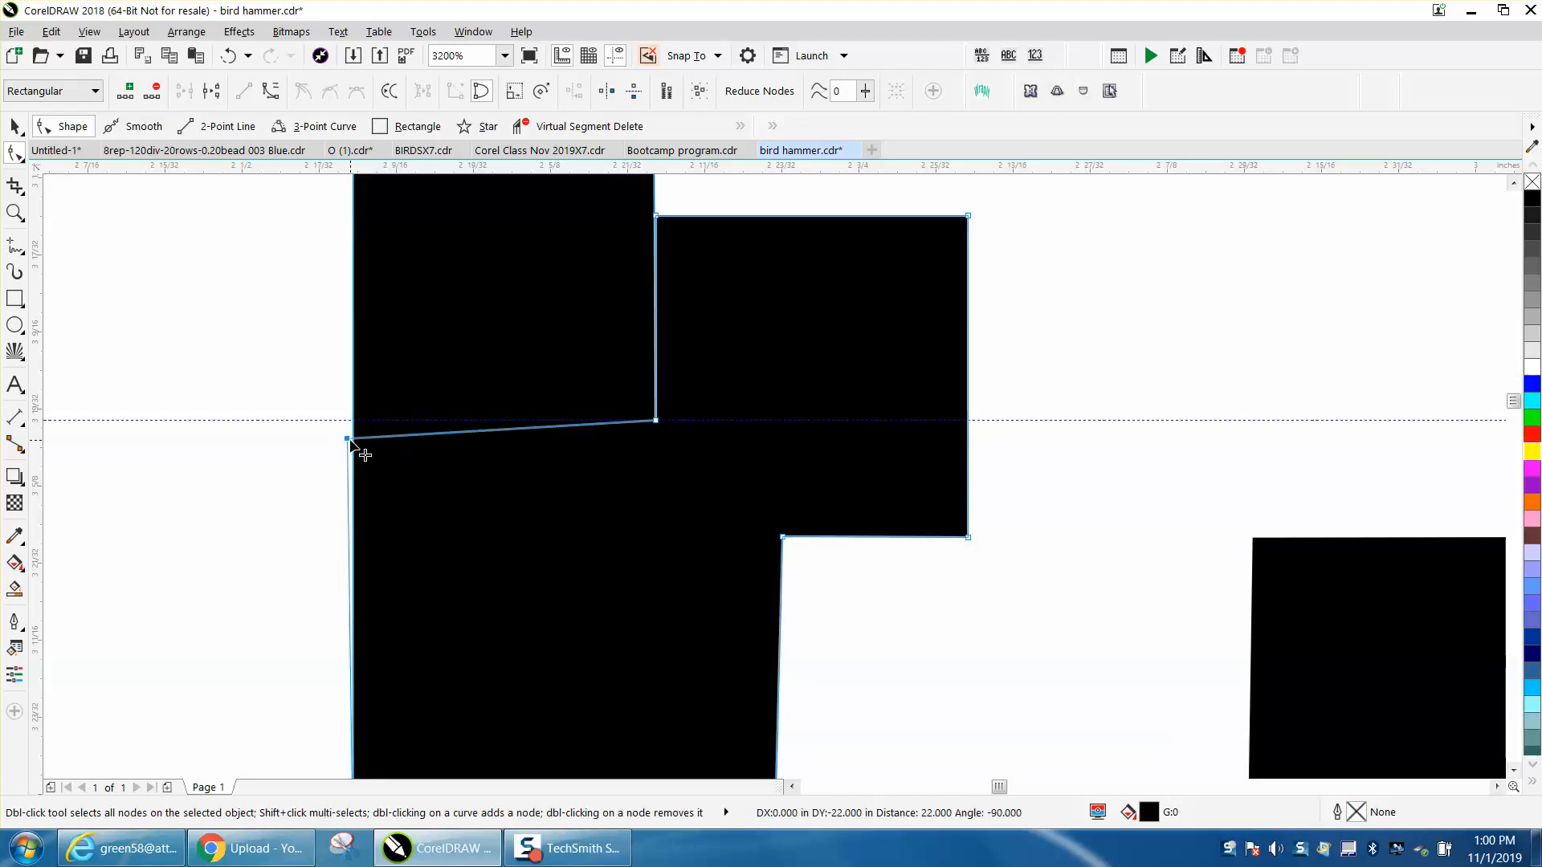
key("ctrl+z")
- Set the document's nudge distance to 0.001"
left_click(15, 126)
left_click(434, 226)
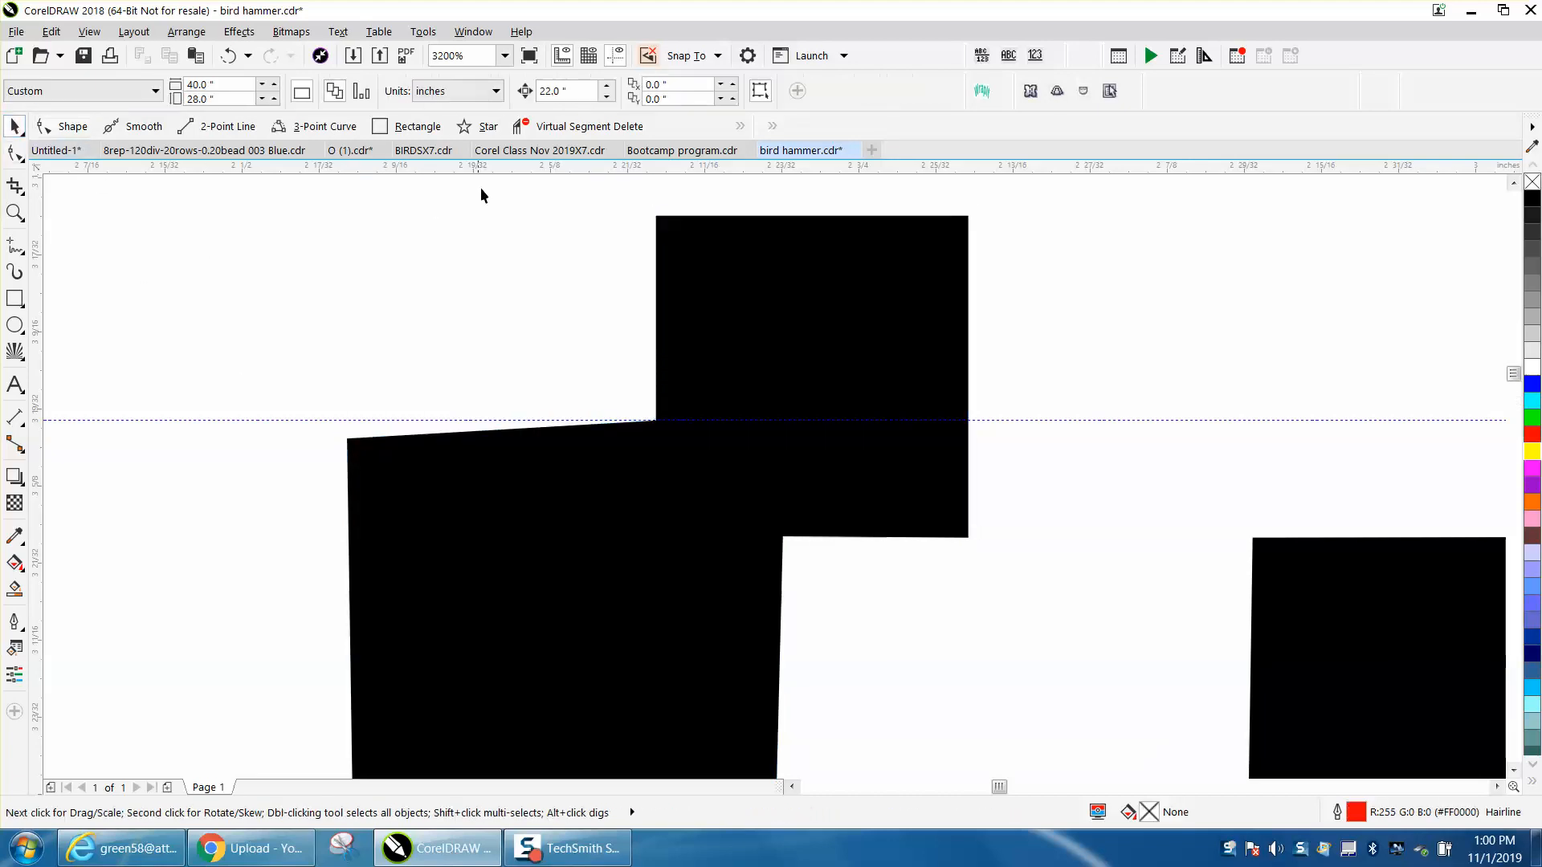
left_click(535, 93)
key("BackSpace")
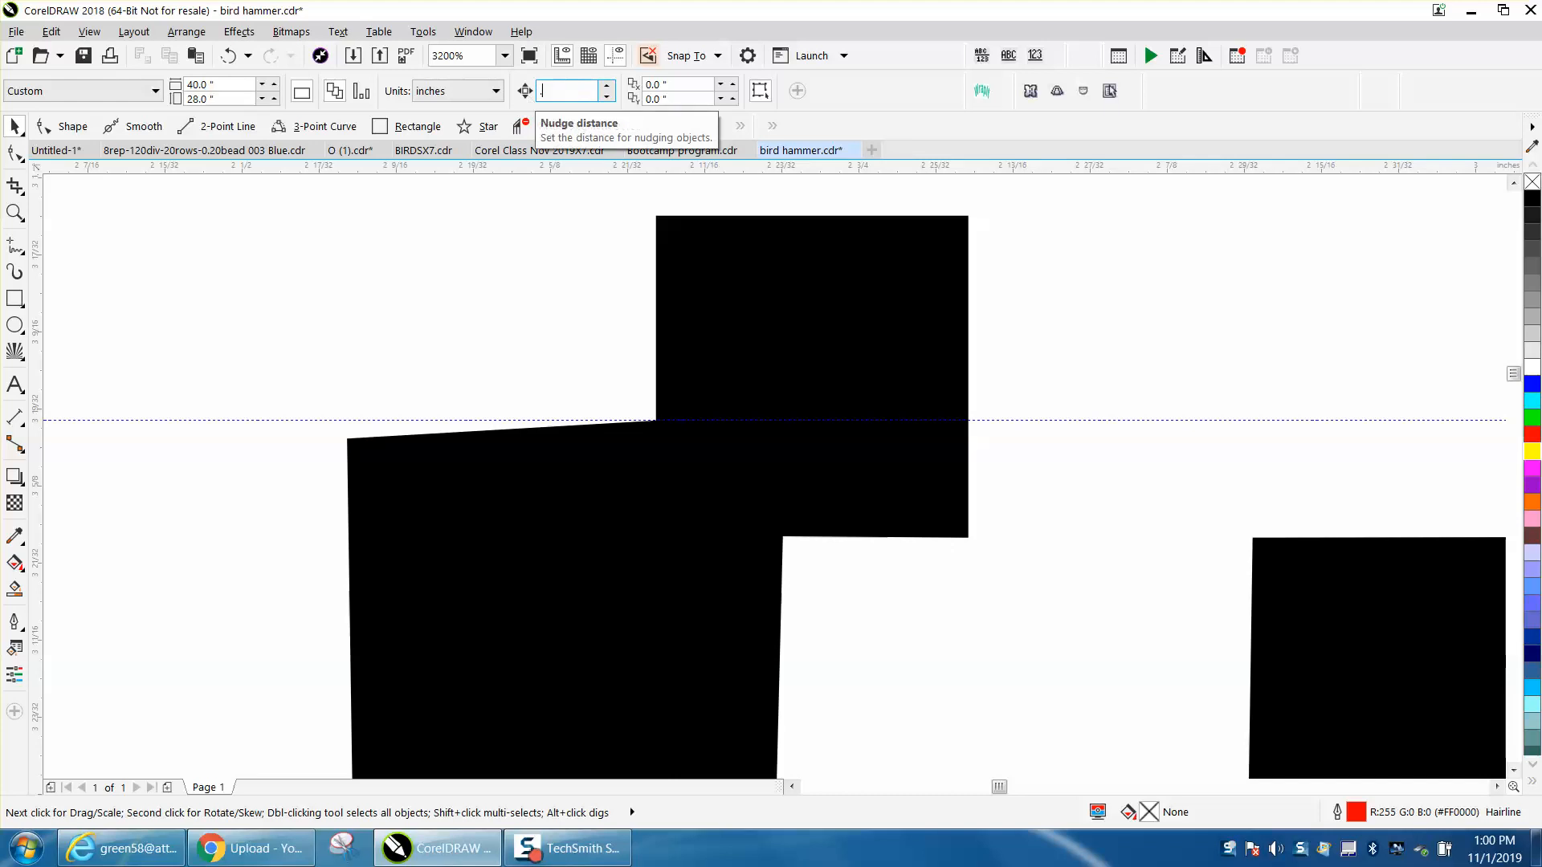
type(".001")
- Nudge the lower square's upper-left corner node up to the horizontal guideline
left_click(15, 153)
left_click(349, 451)
left_click(349, 441)
key("Up")
key("Up")
key("Up")
key("Up")
key("Up")
key("Up")
key("Up")
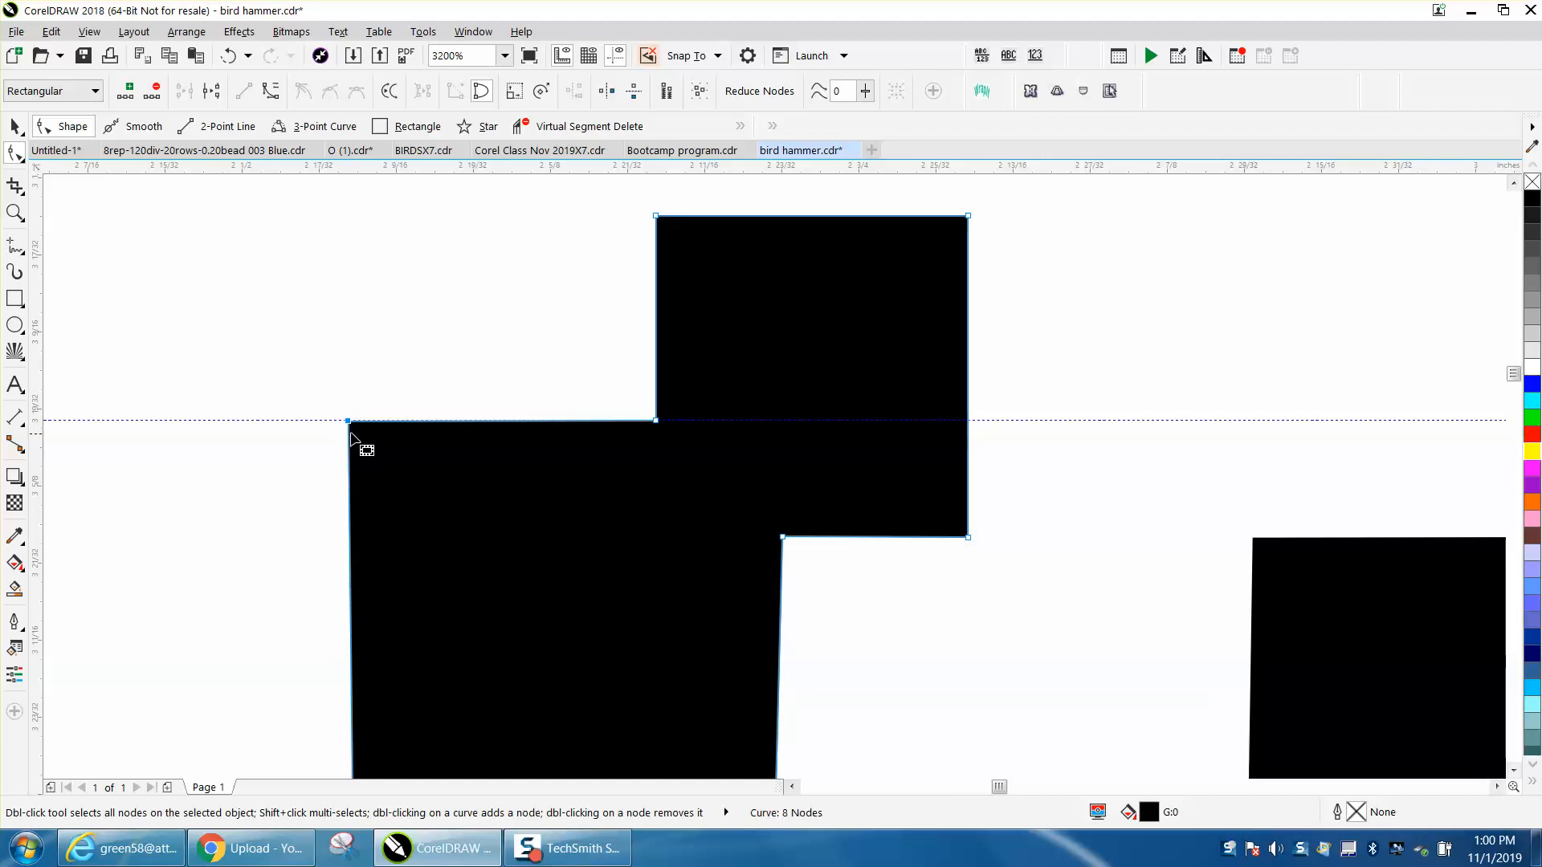
- Move the lower square's upper-left corner node back below the guideline and delete the guideline
left_click_drag(350, 427, 350, 446)
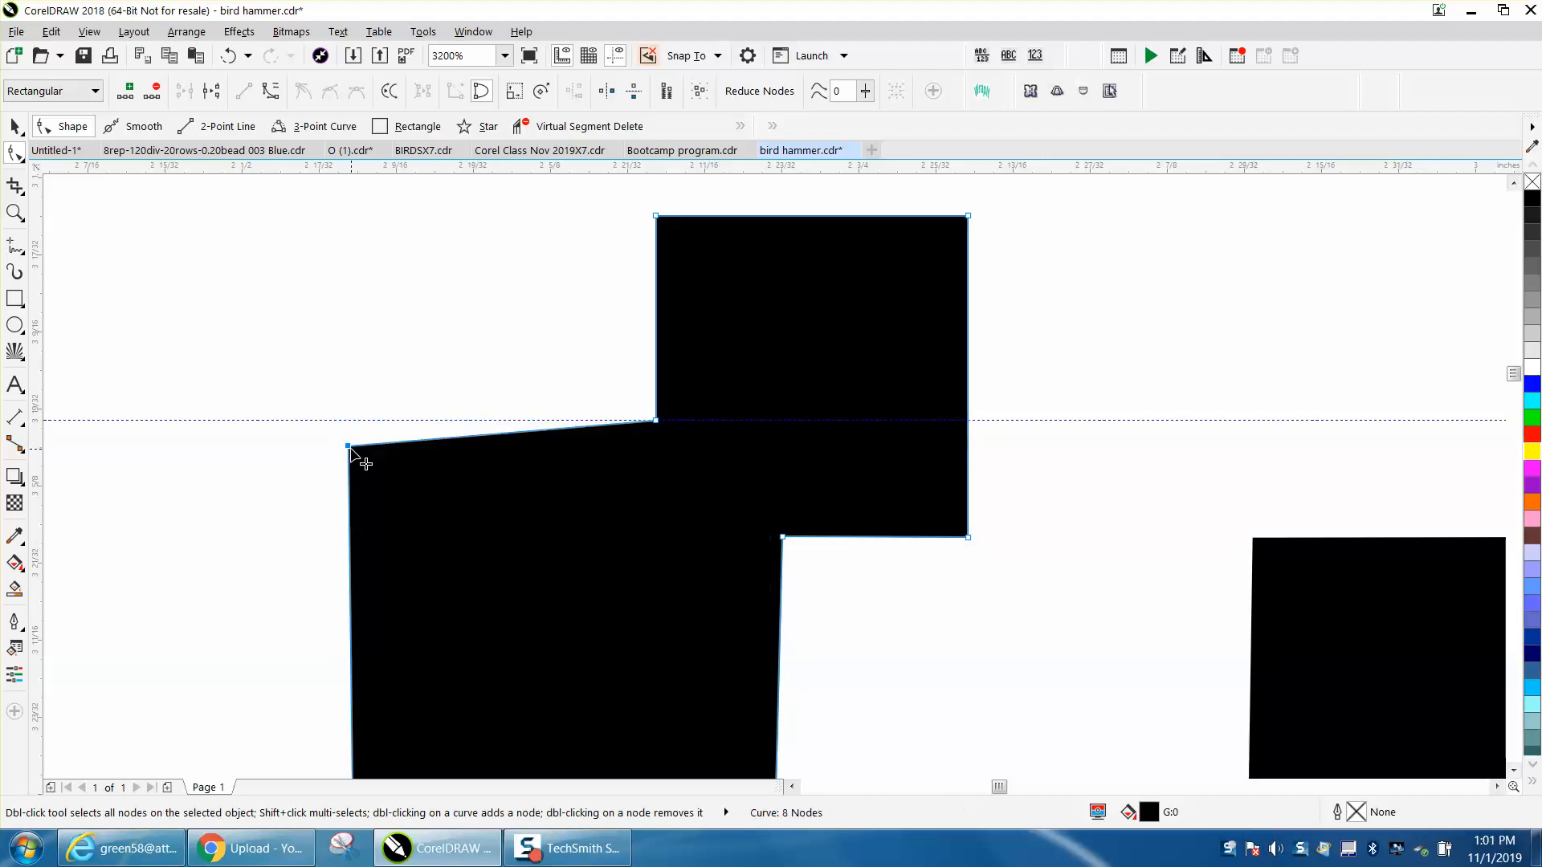
left_click(14, 127)
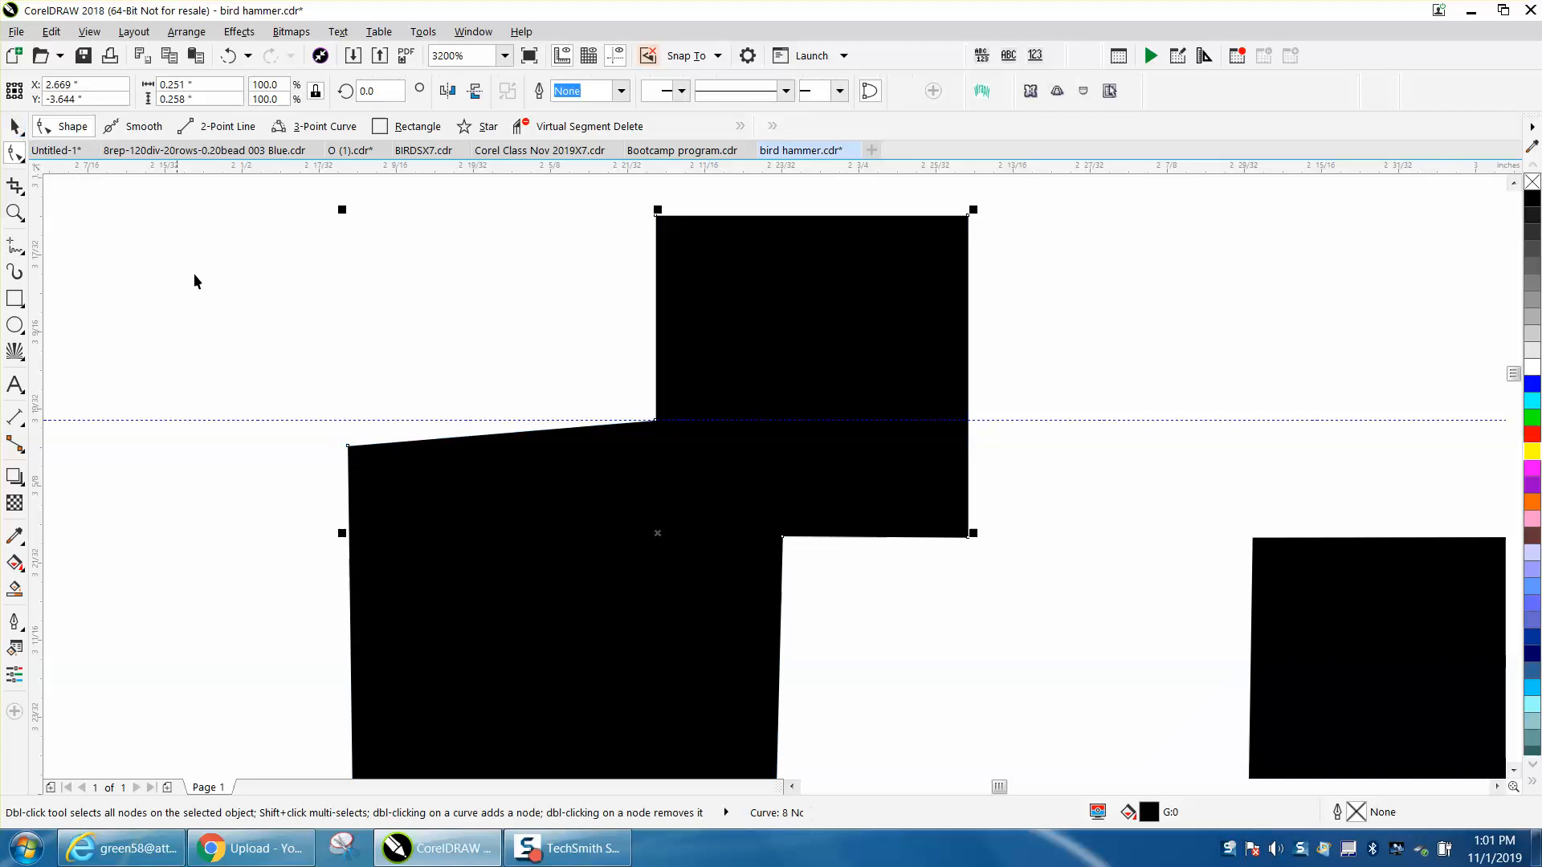
left_click(251, 419)
key("Delete")
- Align the lower square's upper-left corner node with the upper inner corner node, using only the Align Horizontal option
left_click(15, 153)
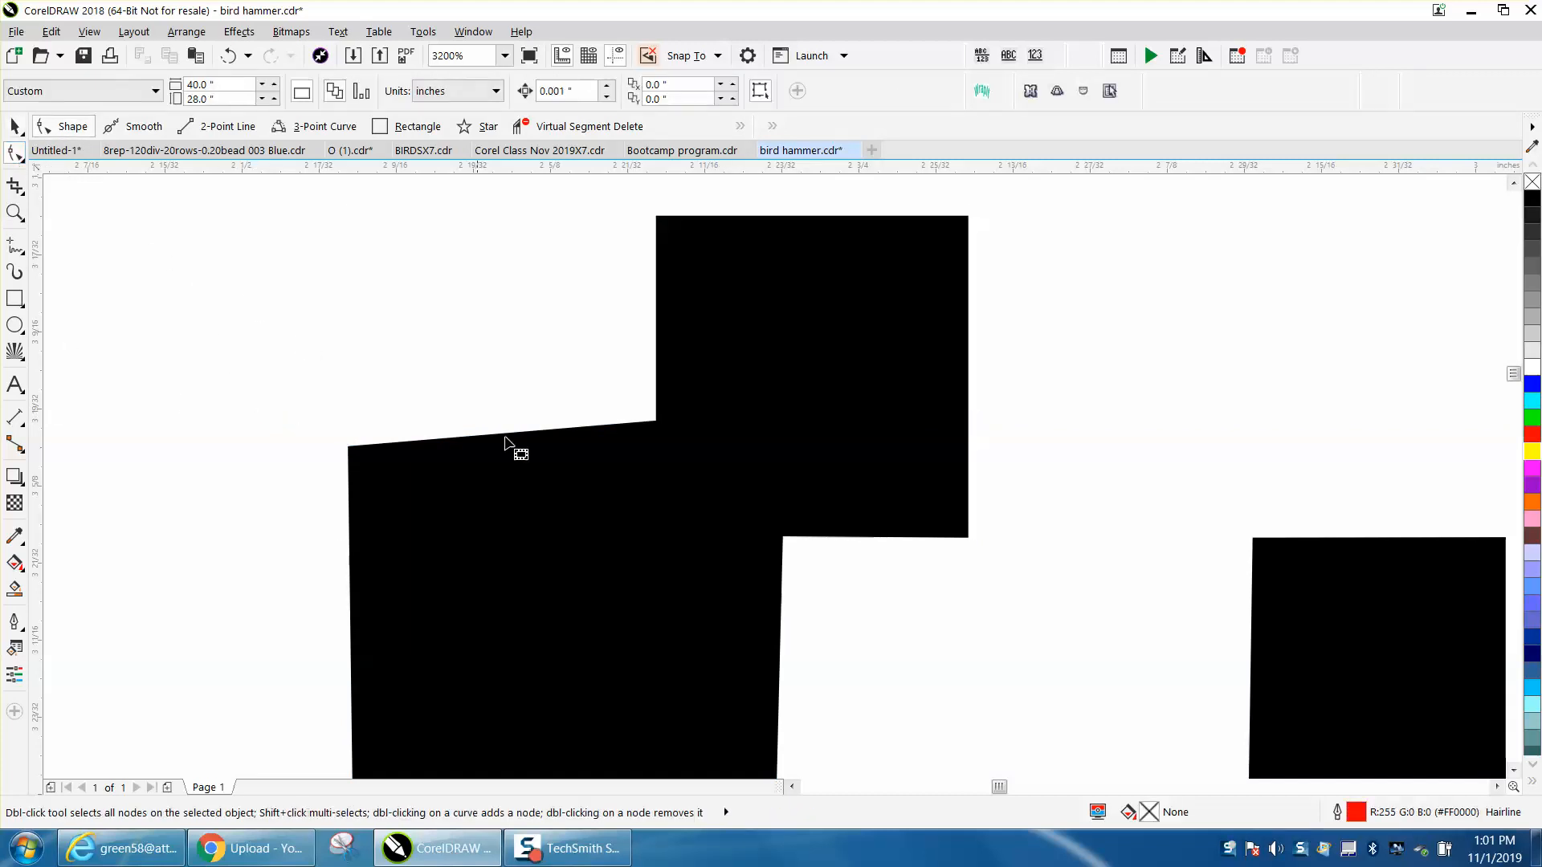
left_click(379, 457)
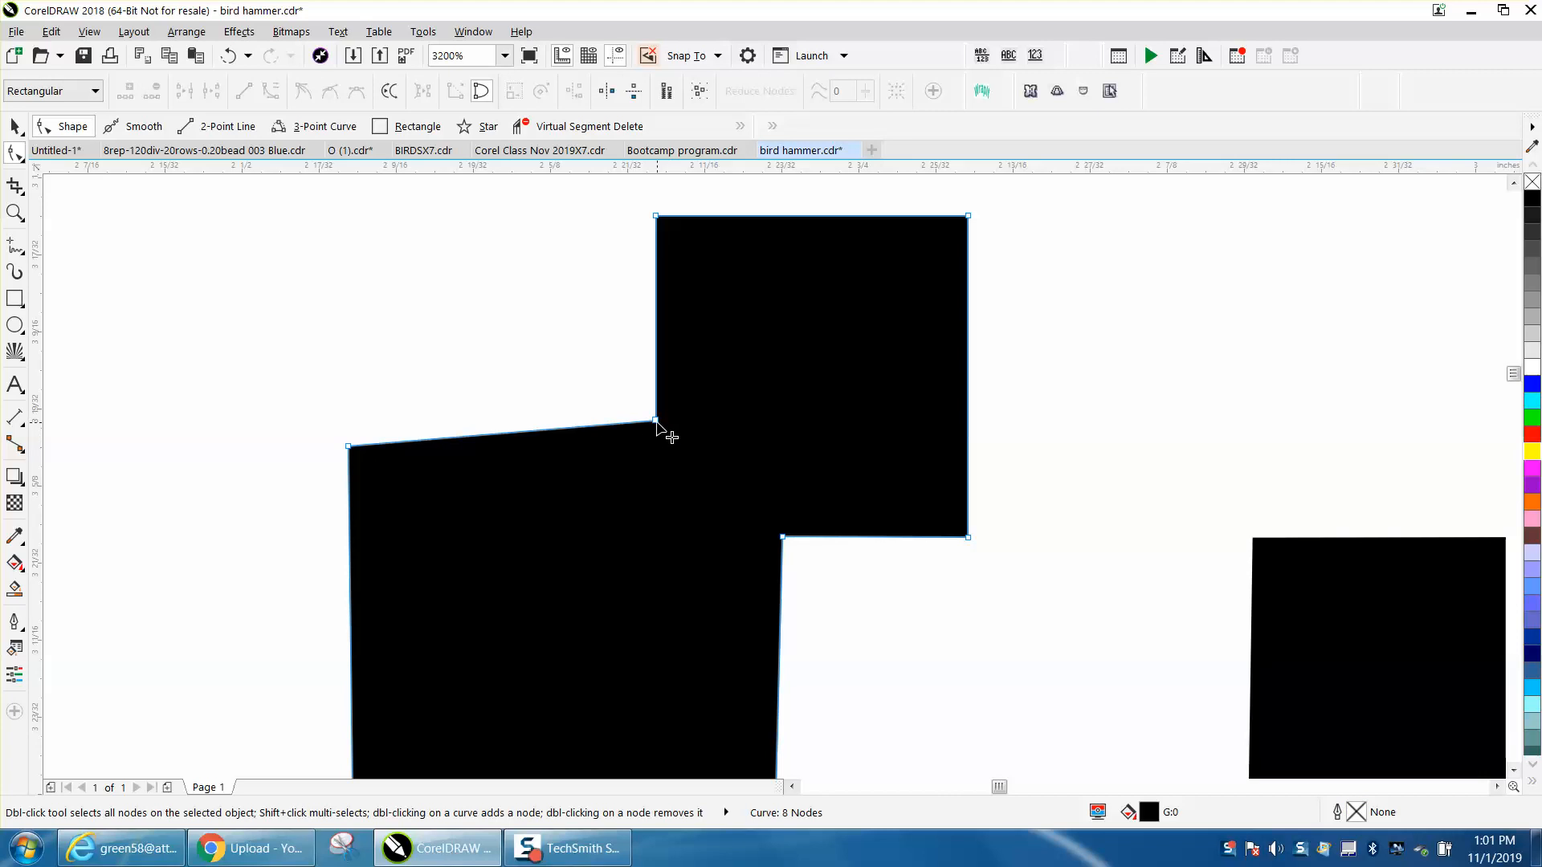
left_click(348, 447)
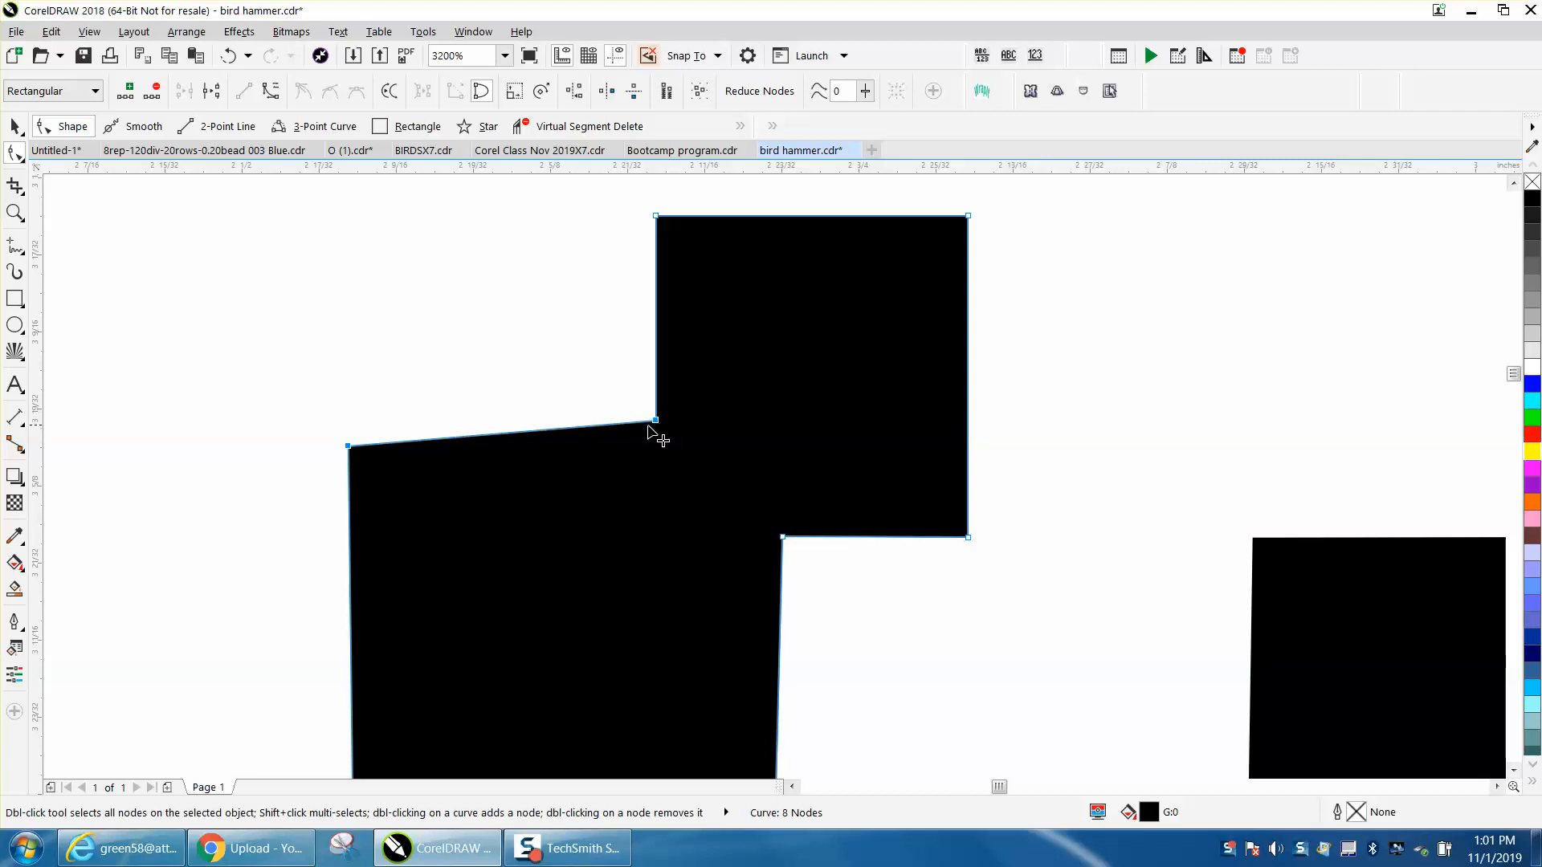
left_click_drag(326, 406, 649, 492)
left_click(348, 446)
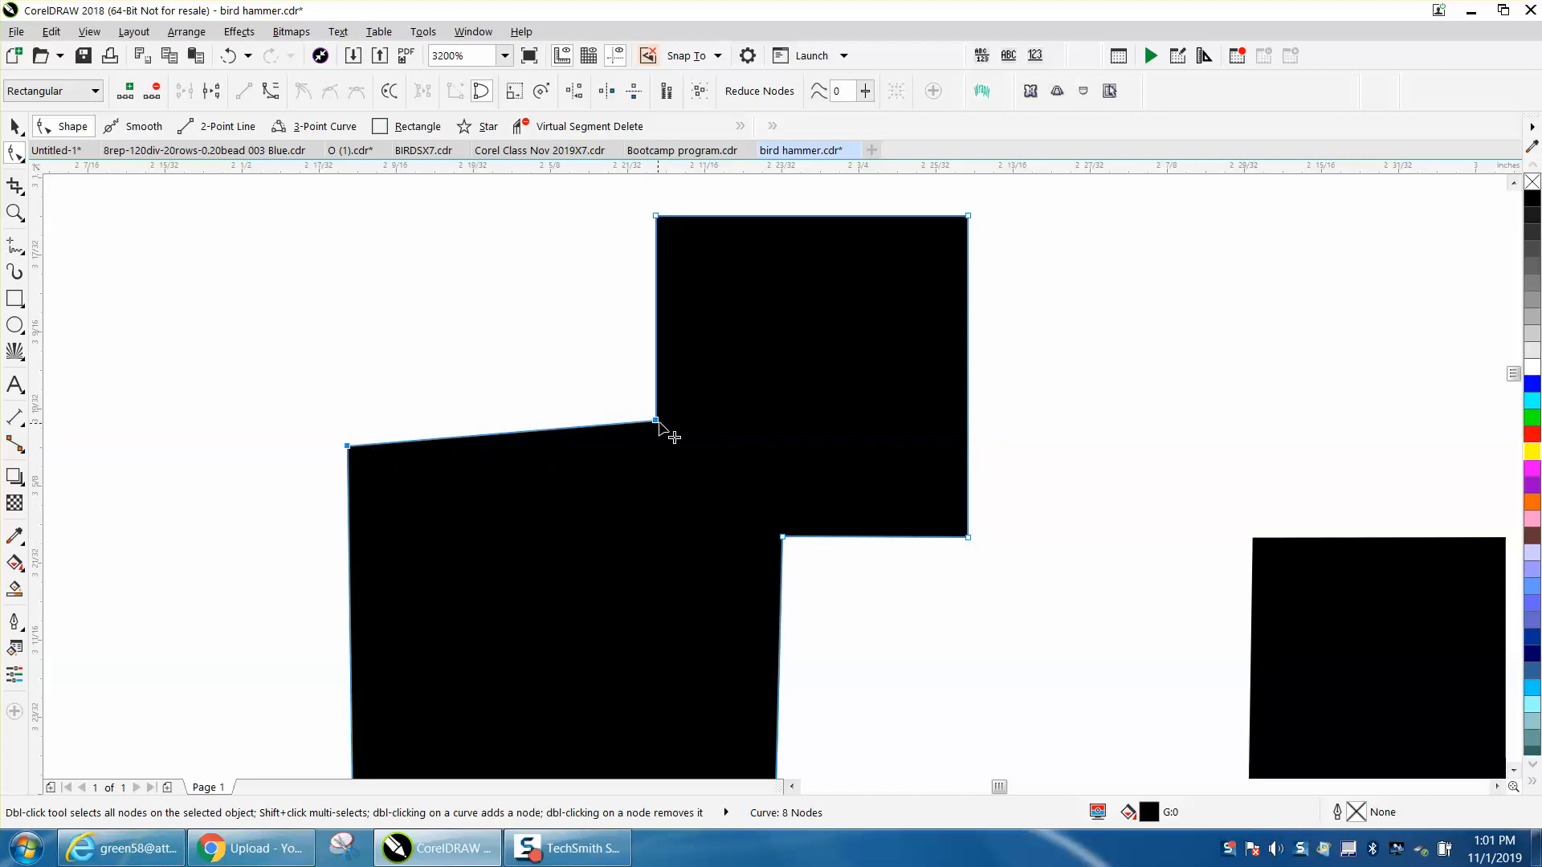
left_click(574, 91)
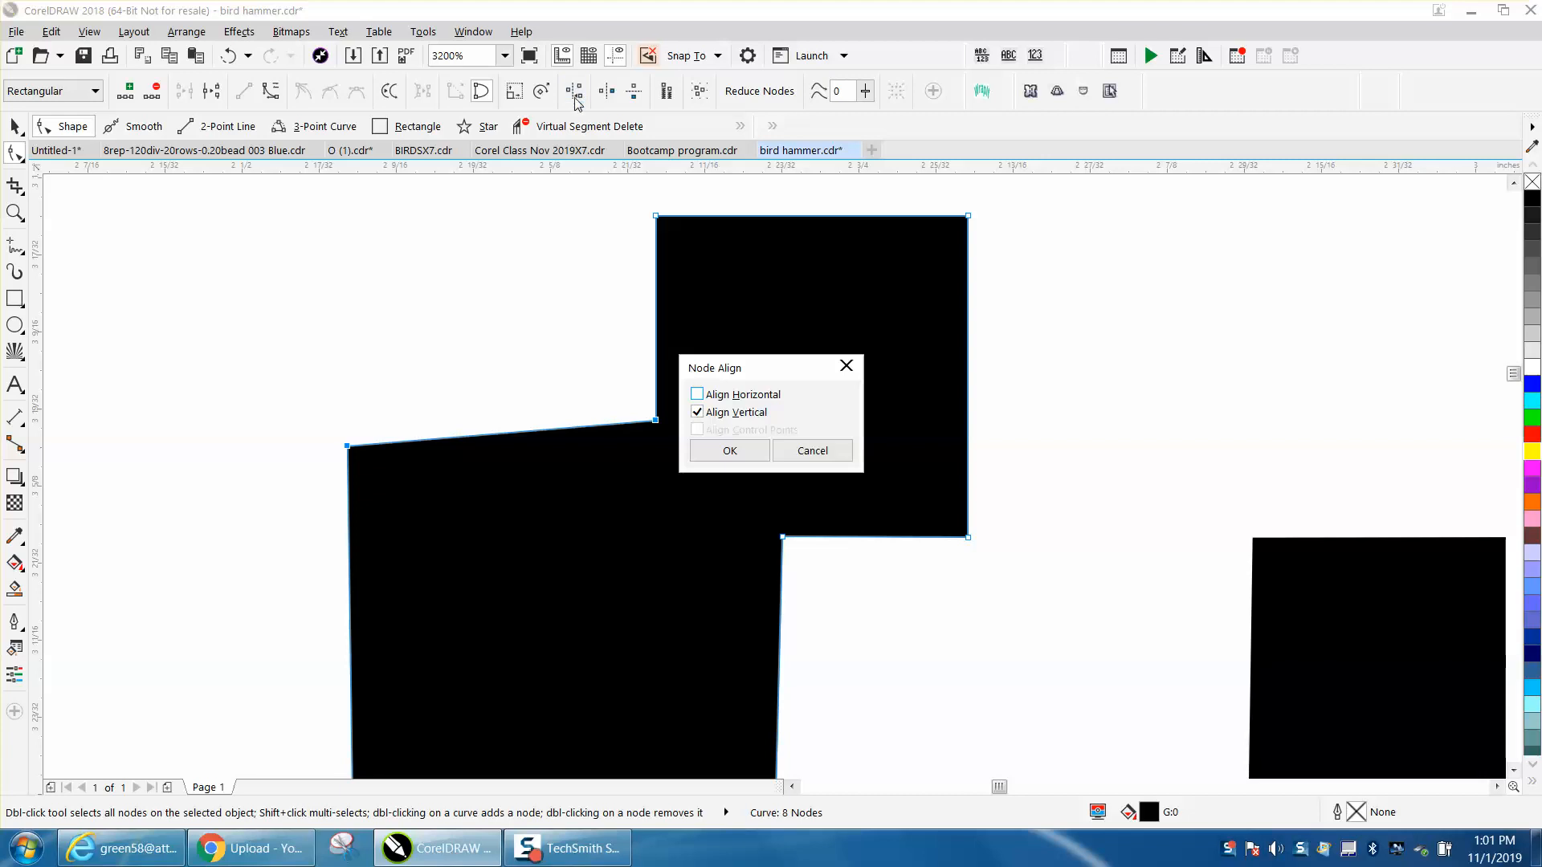
left_click(697, 394)
left_click(697, 412)
left_click(719, 449)
- Select the lower square's lower-right corner node together with the lower inner corner node where the two squares meet
scroll(727, 425, "down", 1)
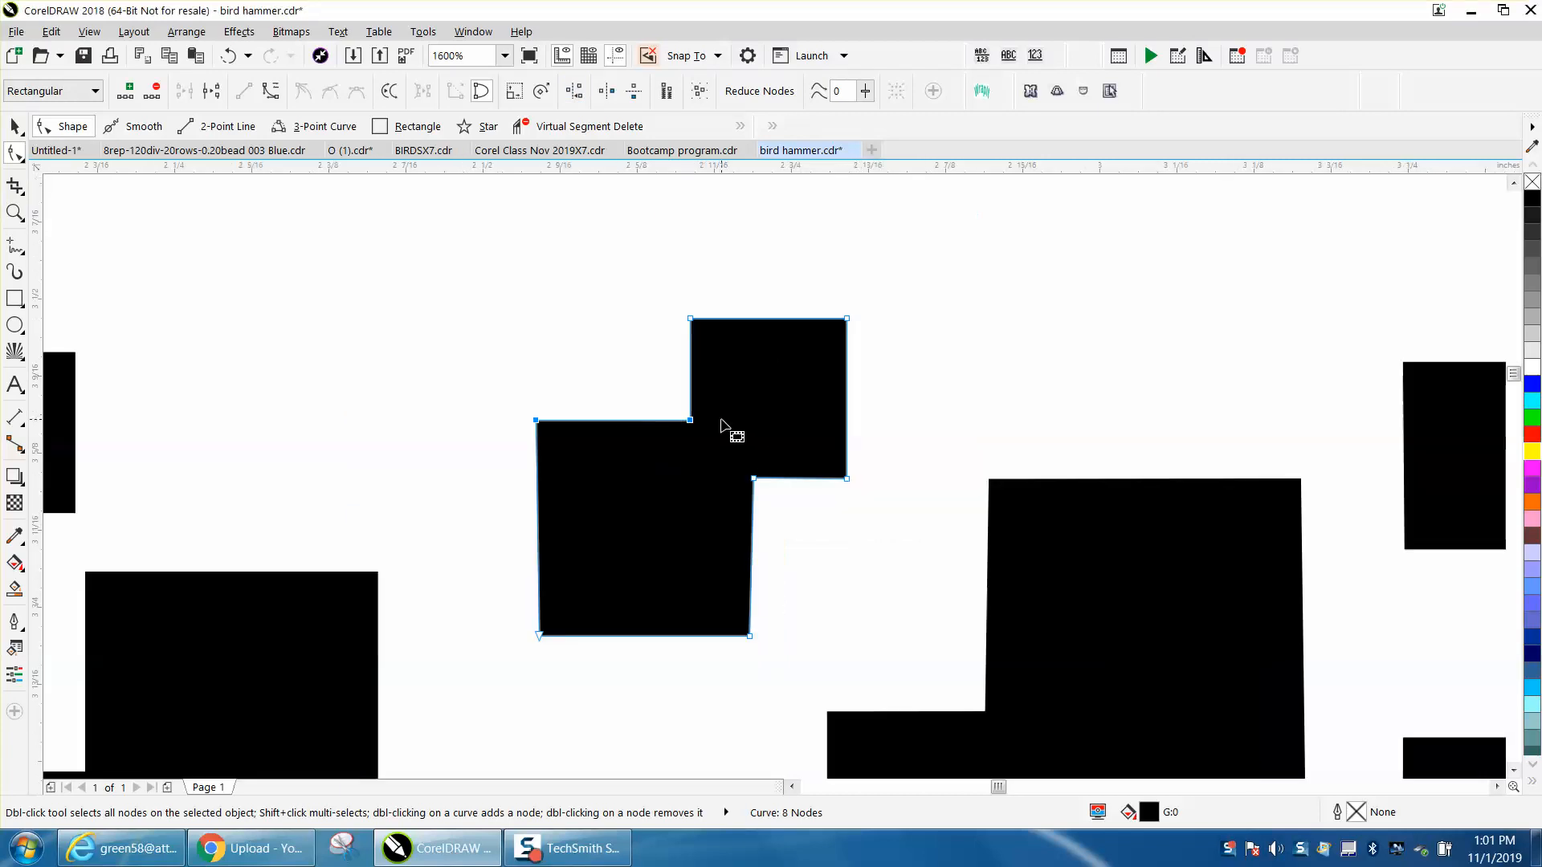
left_click(14, 212)
left_click_drag(597, 422, 875, 647)
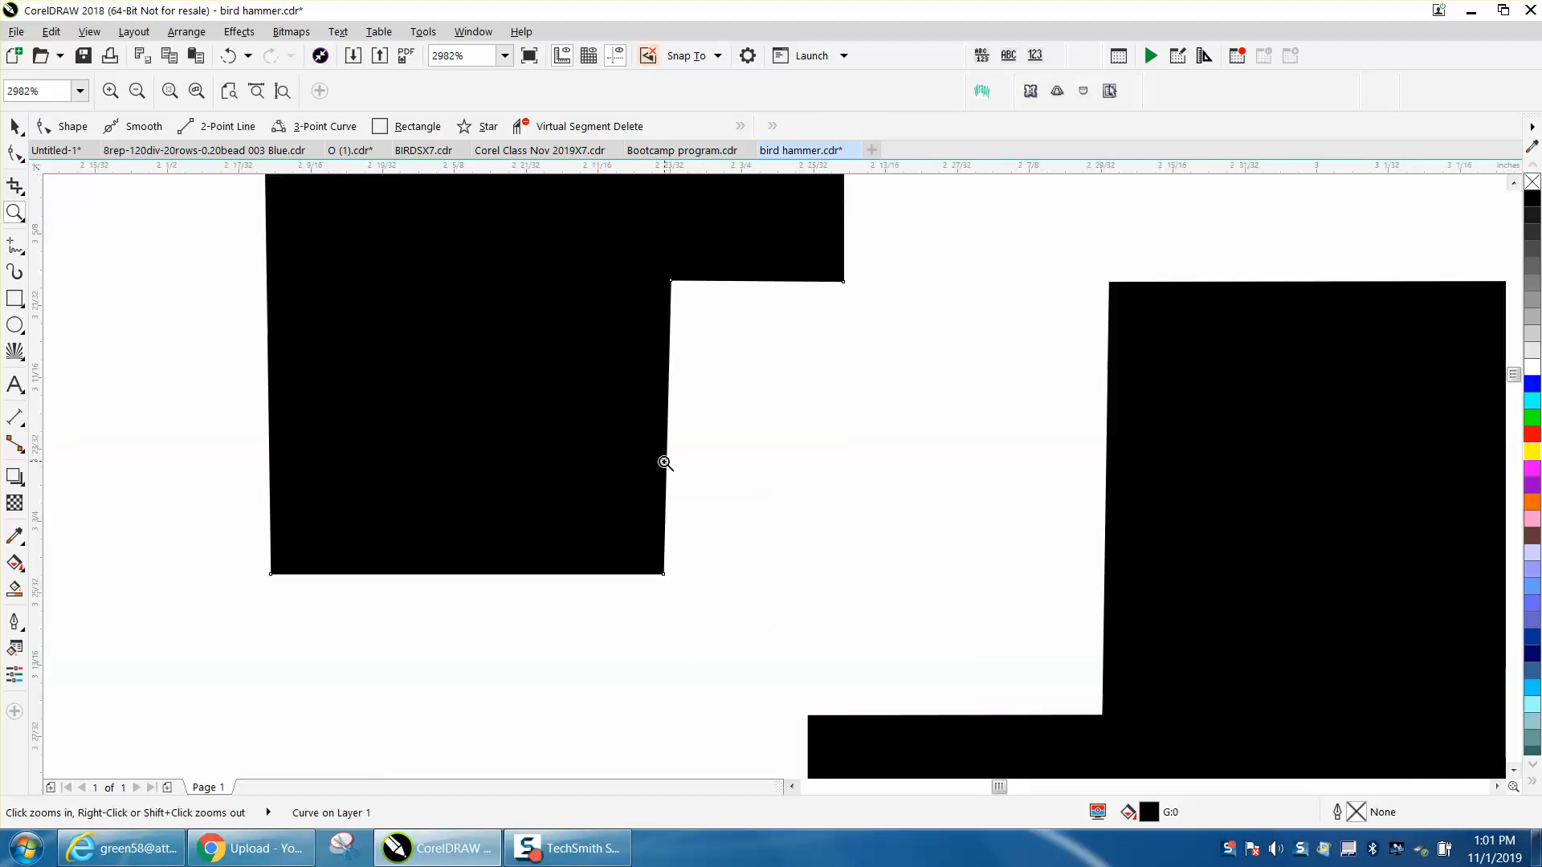
scroll(581, 500, "down", 1)
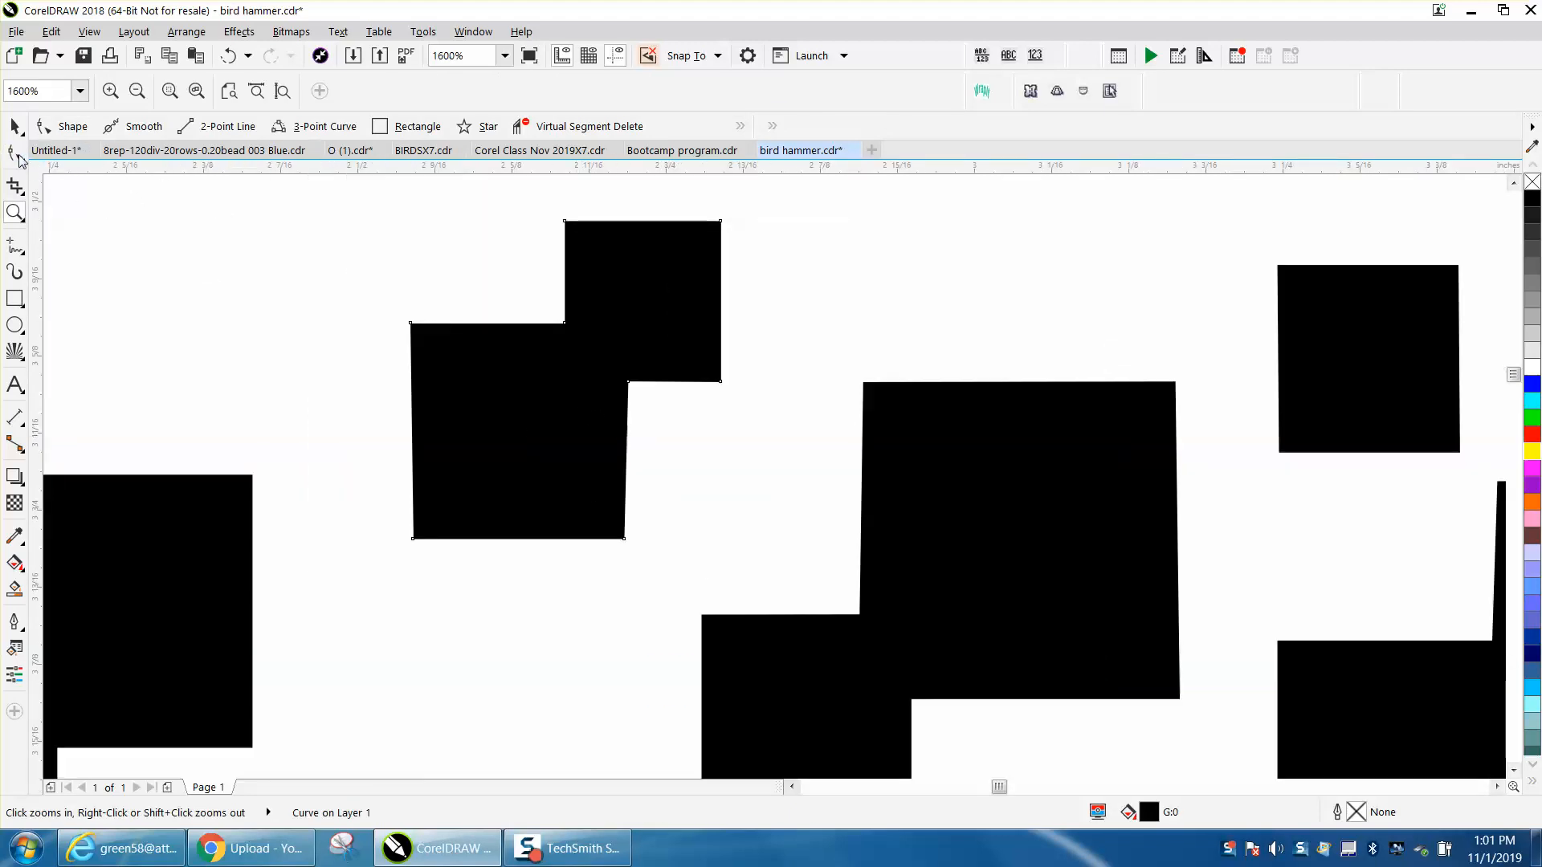
left_click(15, 152)
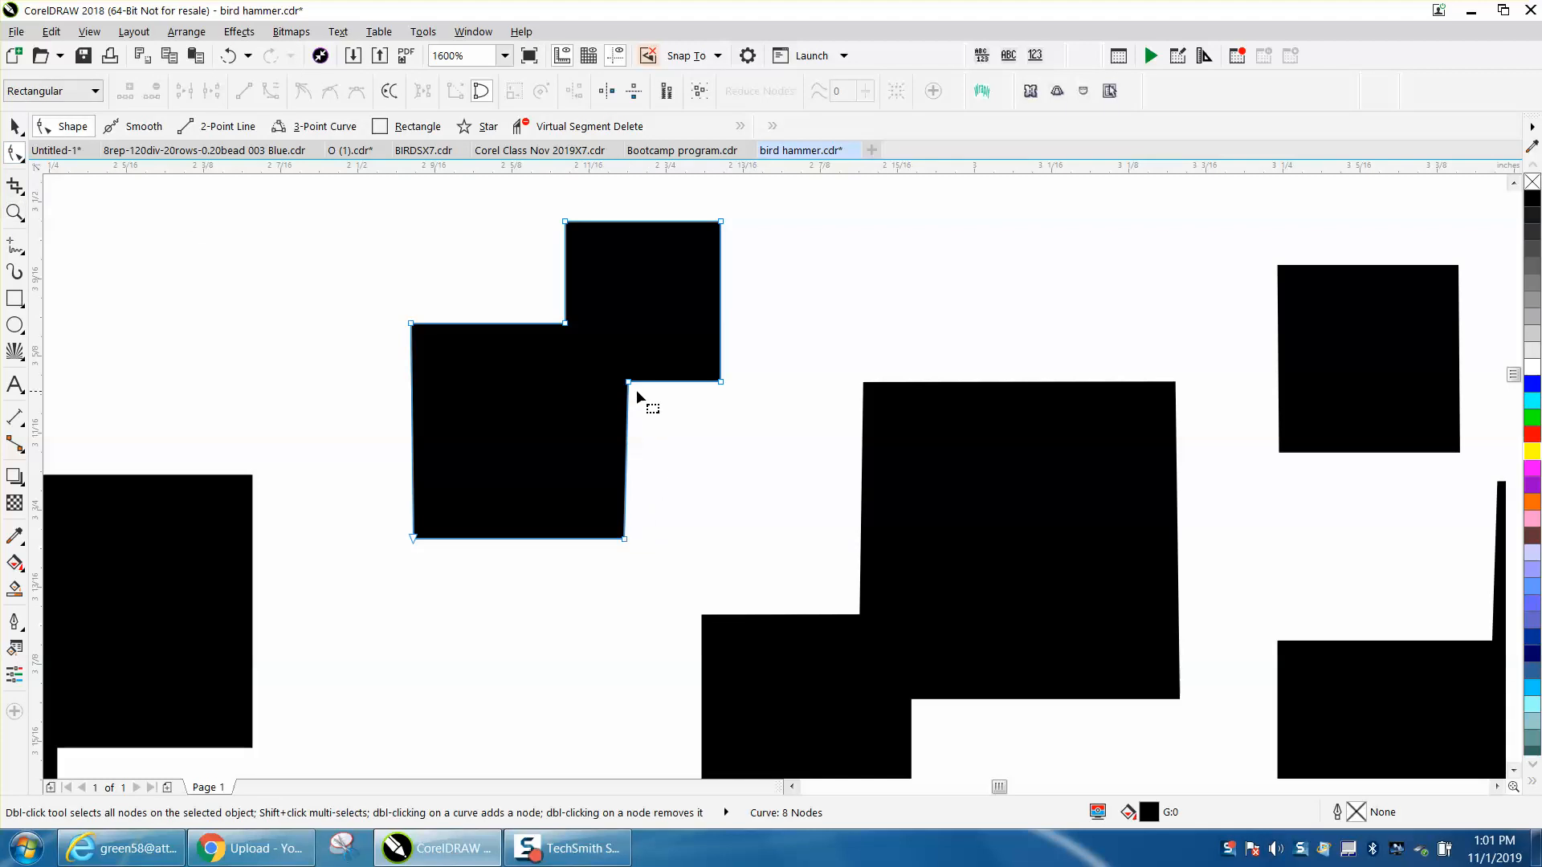
left_click(624, 537)
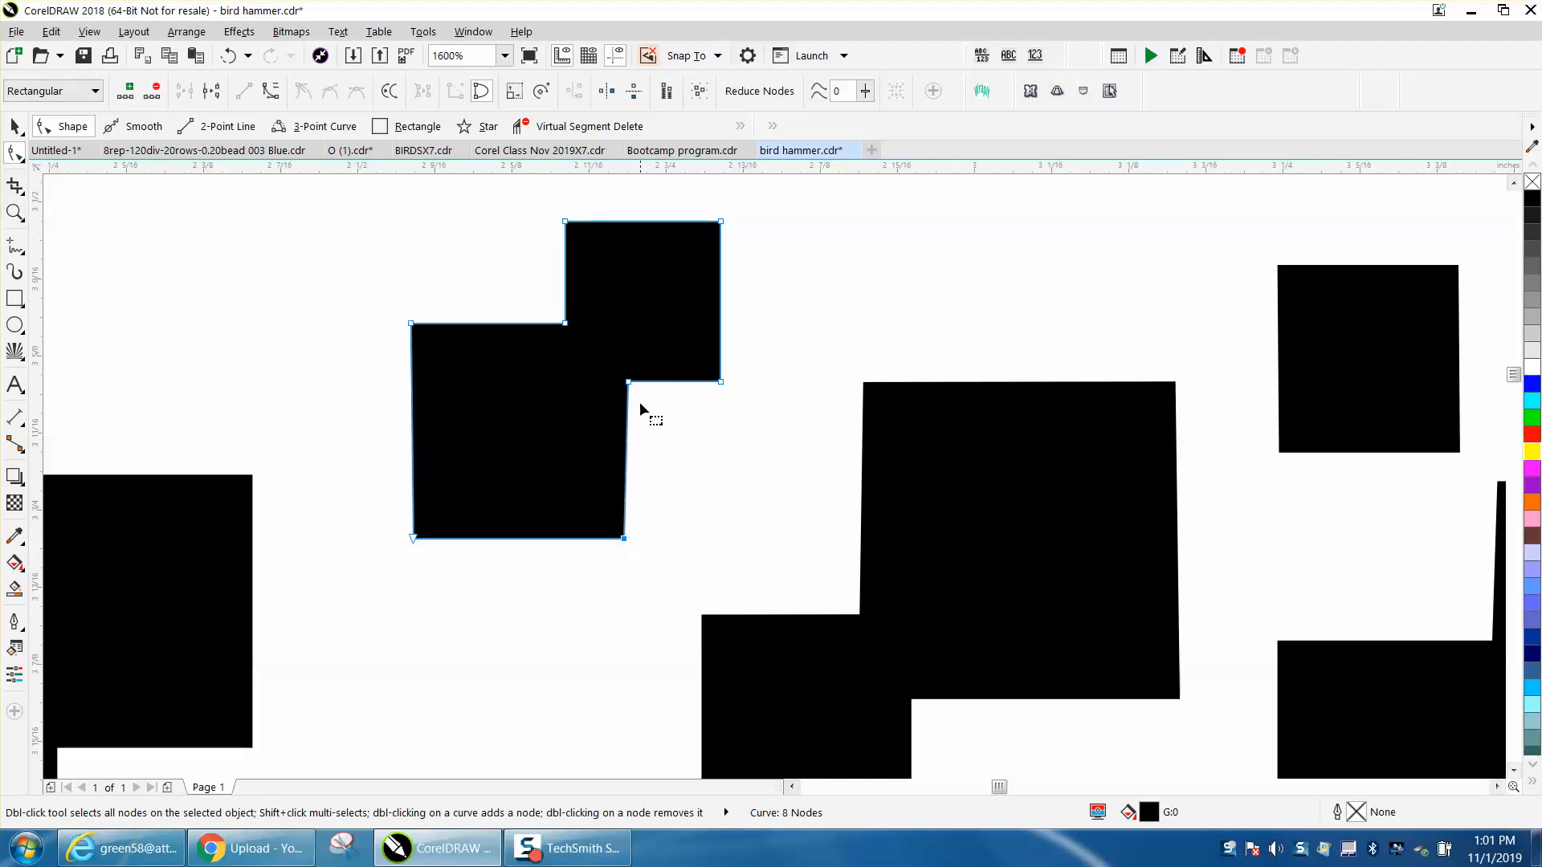
left_click(629, 383, "shift")
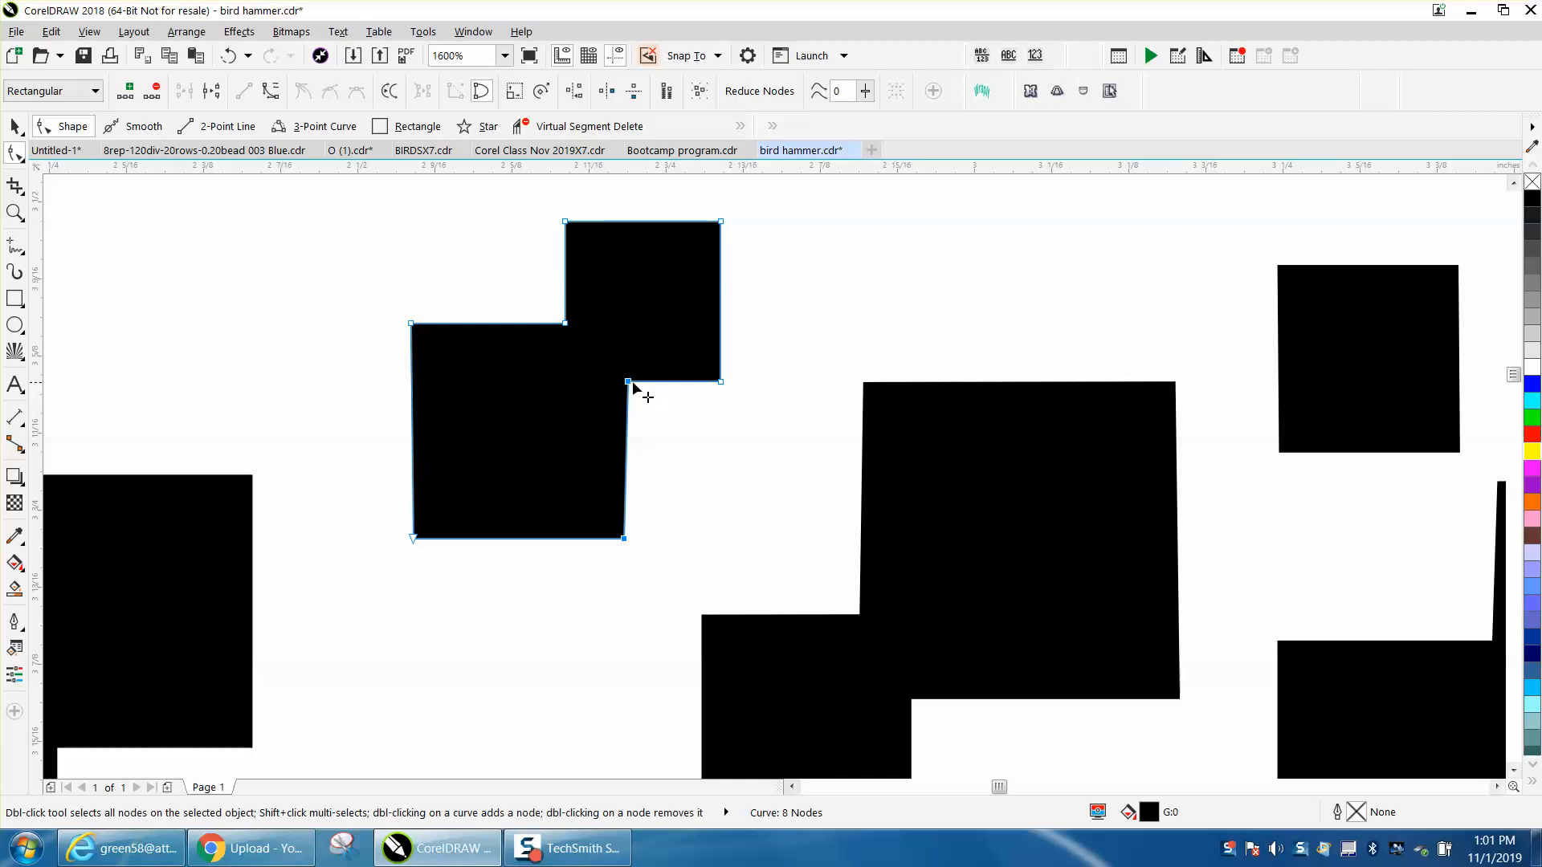
- Try aligning the two selected corner nodes with the Align Horizontal option, and undo the alignment
left_click(575, 92)
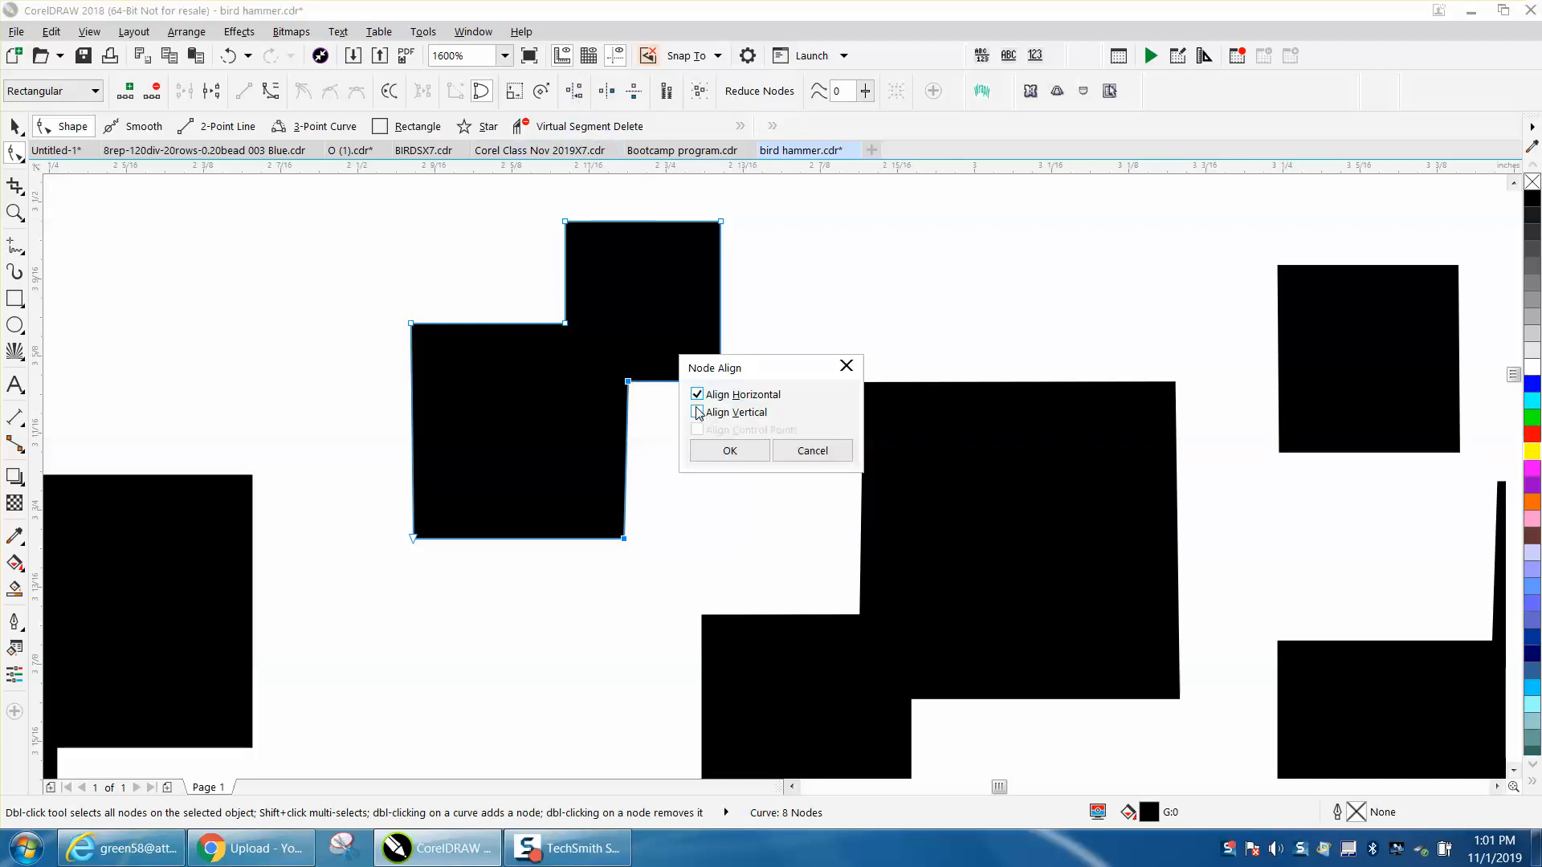
left_click(714, 447)
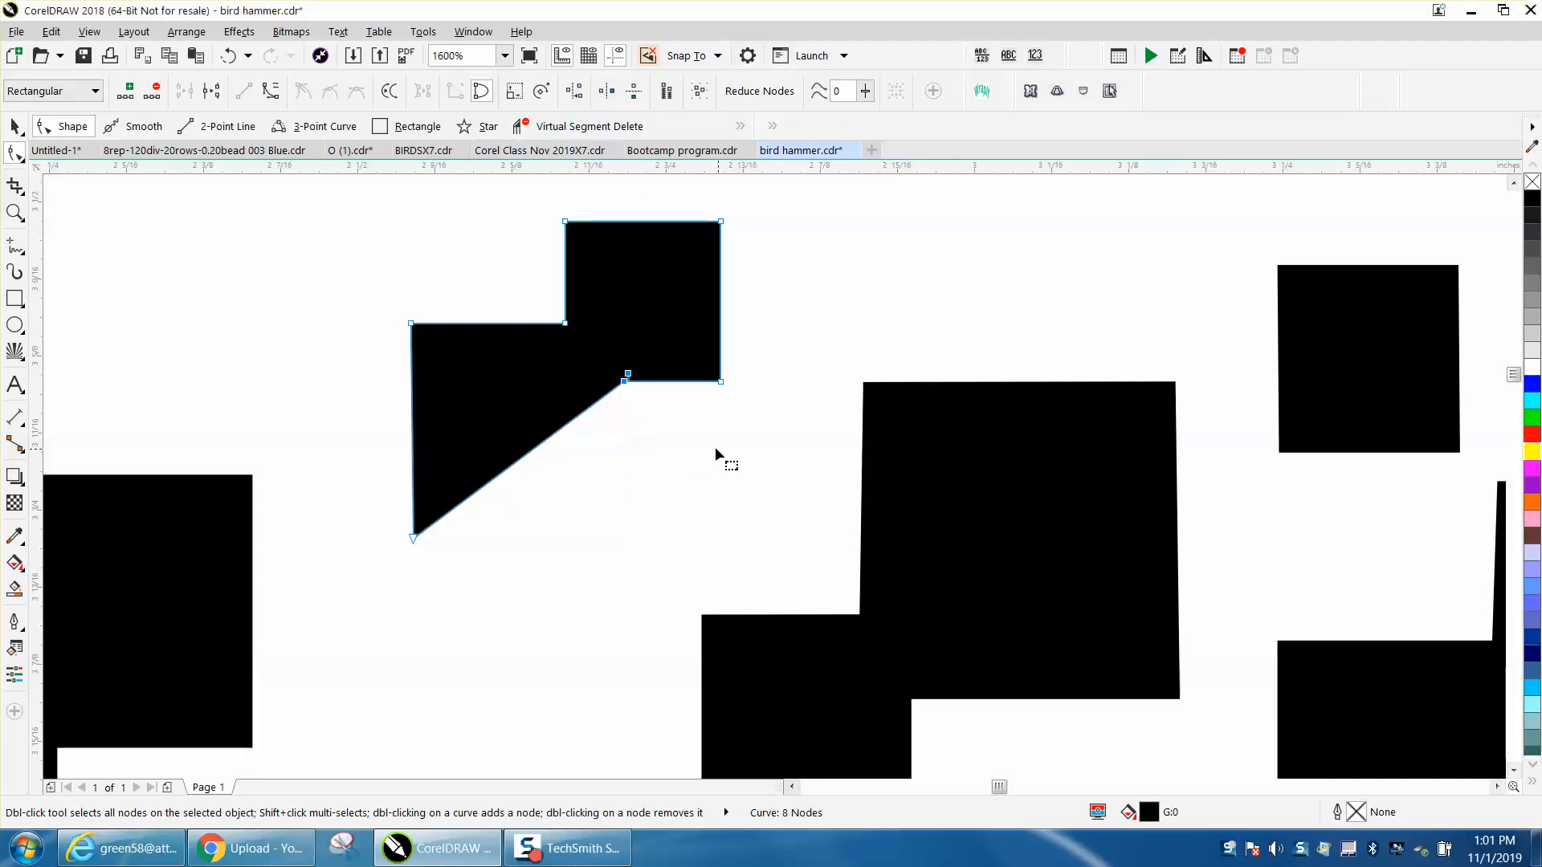
left_click(228, 55)
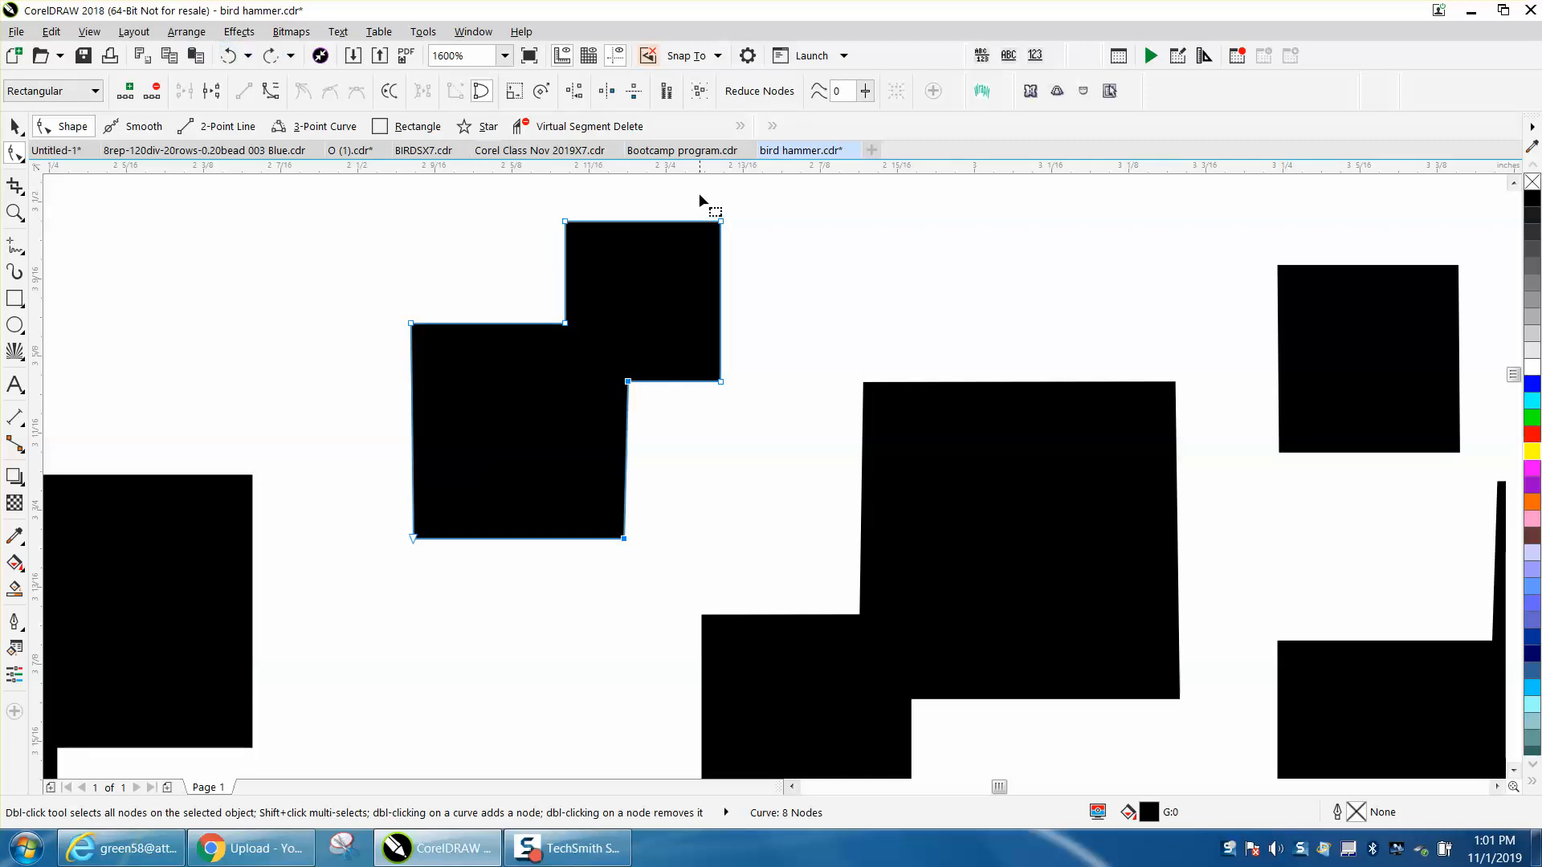
- Align the lower square's lower-right corner node with the lower inner corner node, using only the Align Vertical option
left_click(575, 92)
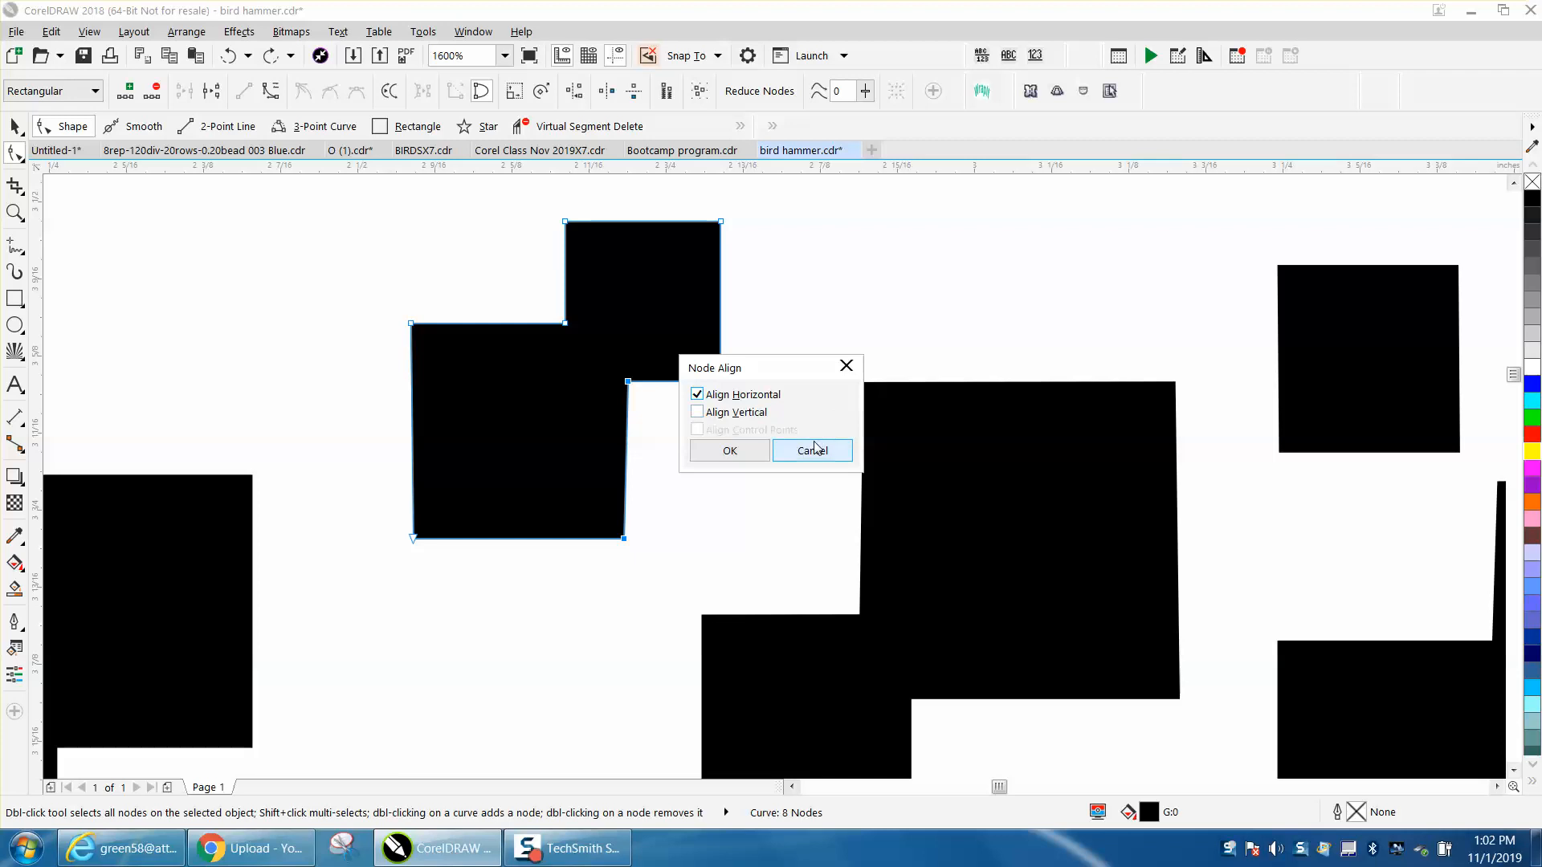
left_click(699, 413)
left_click(697, 394)
left_click(720, 449)
left_click(715, 425)
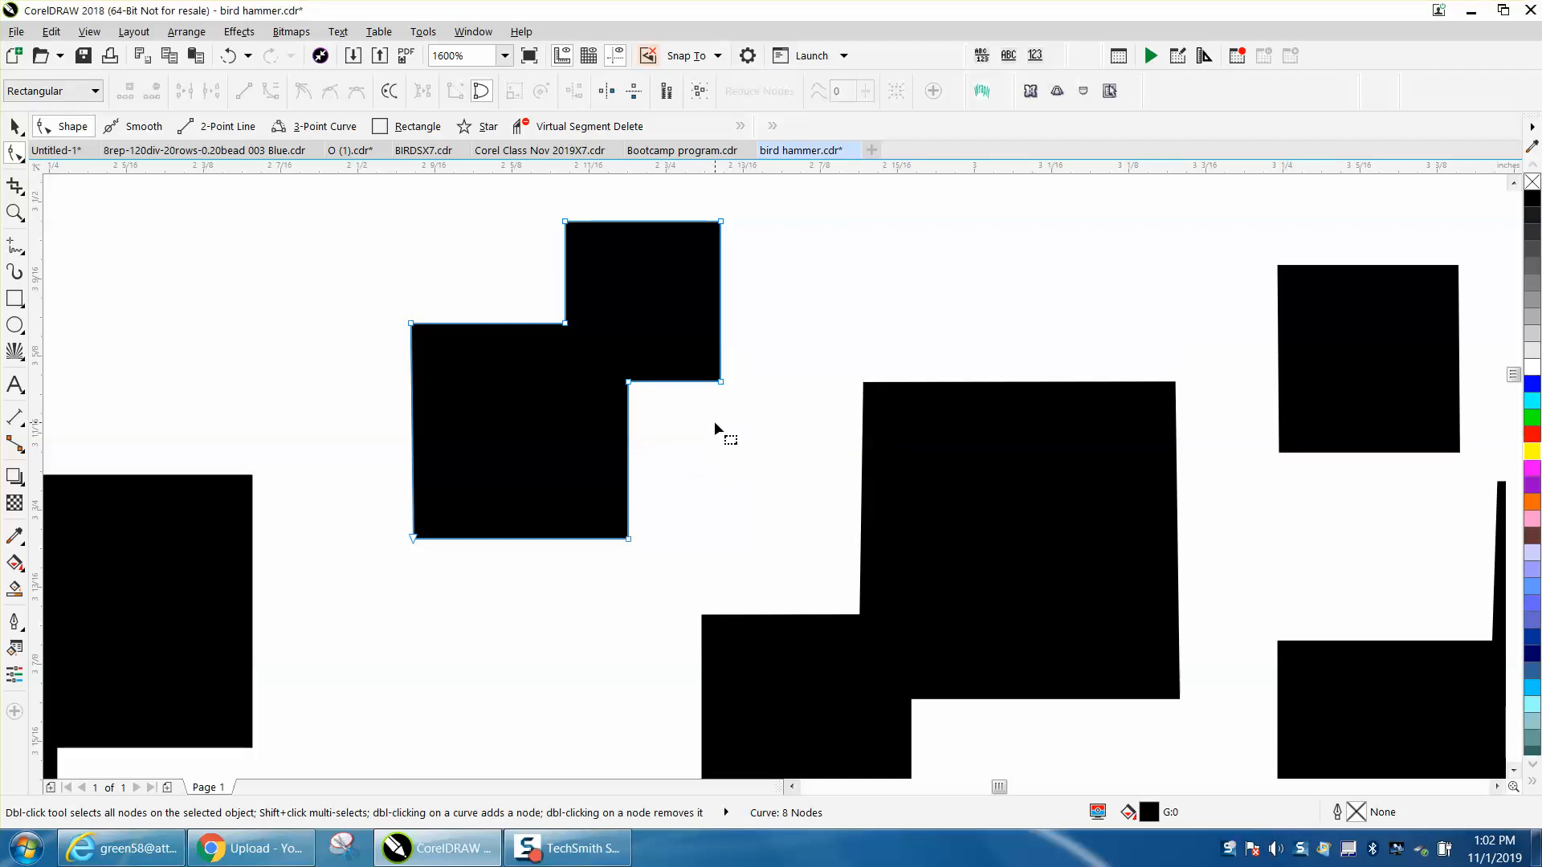
- Convert the rounded top edge of the upper square in the stepped shape below to a straight line
scroll(606, 406, "down", 1)
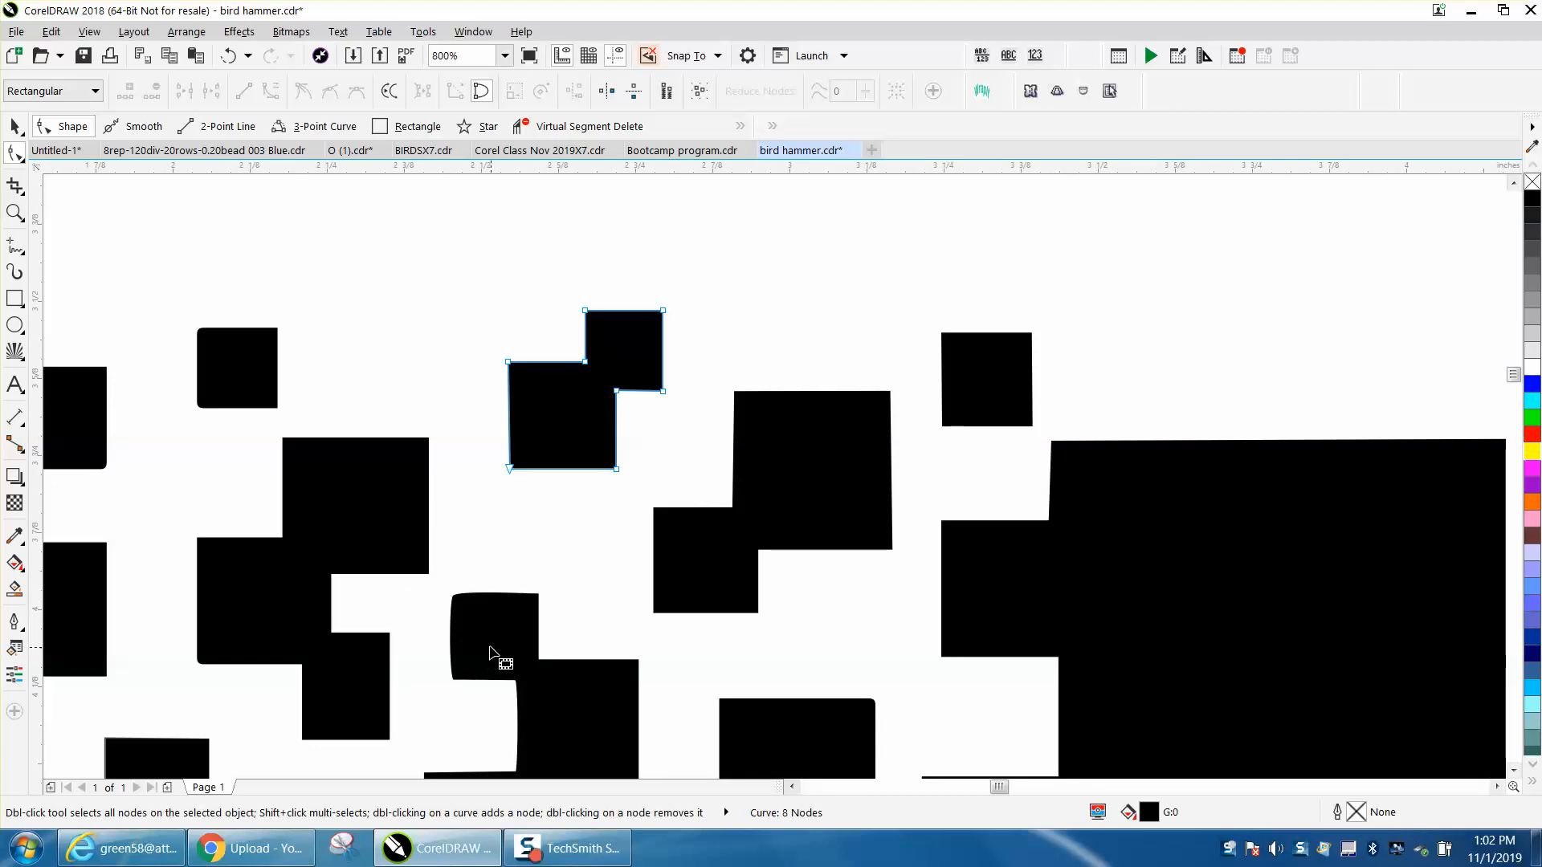
left_click(13, 212)
left_click_drag(428, 580, 646, 703)
left_click(12, 153)
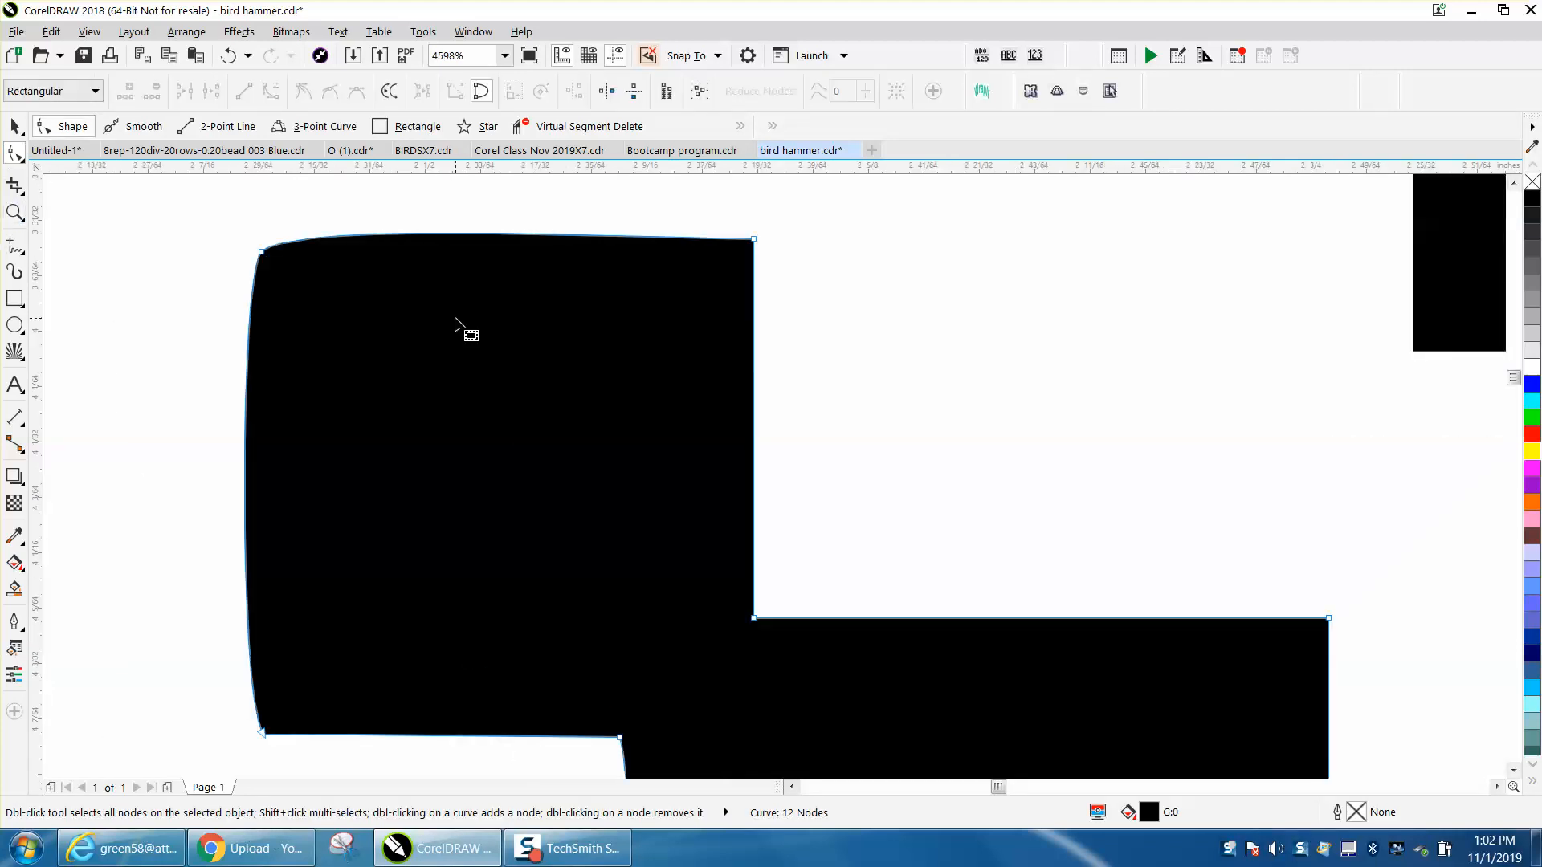
left_click_drag(229, 197, 747, 312)
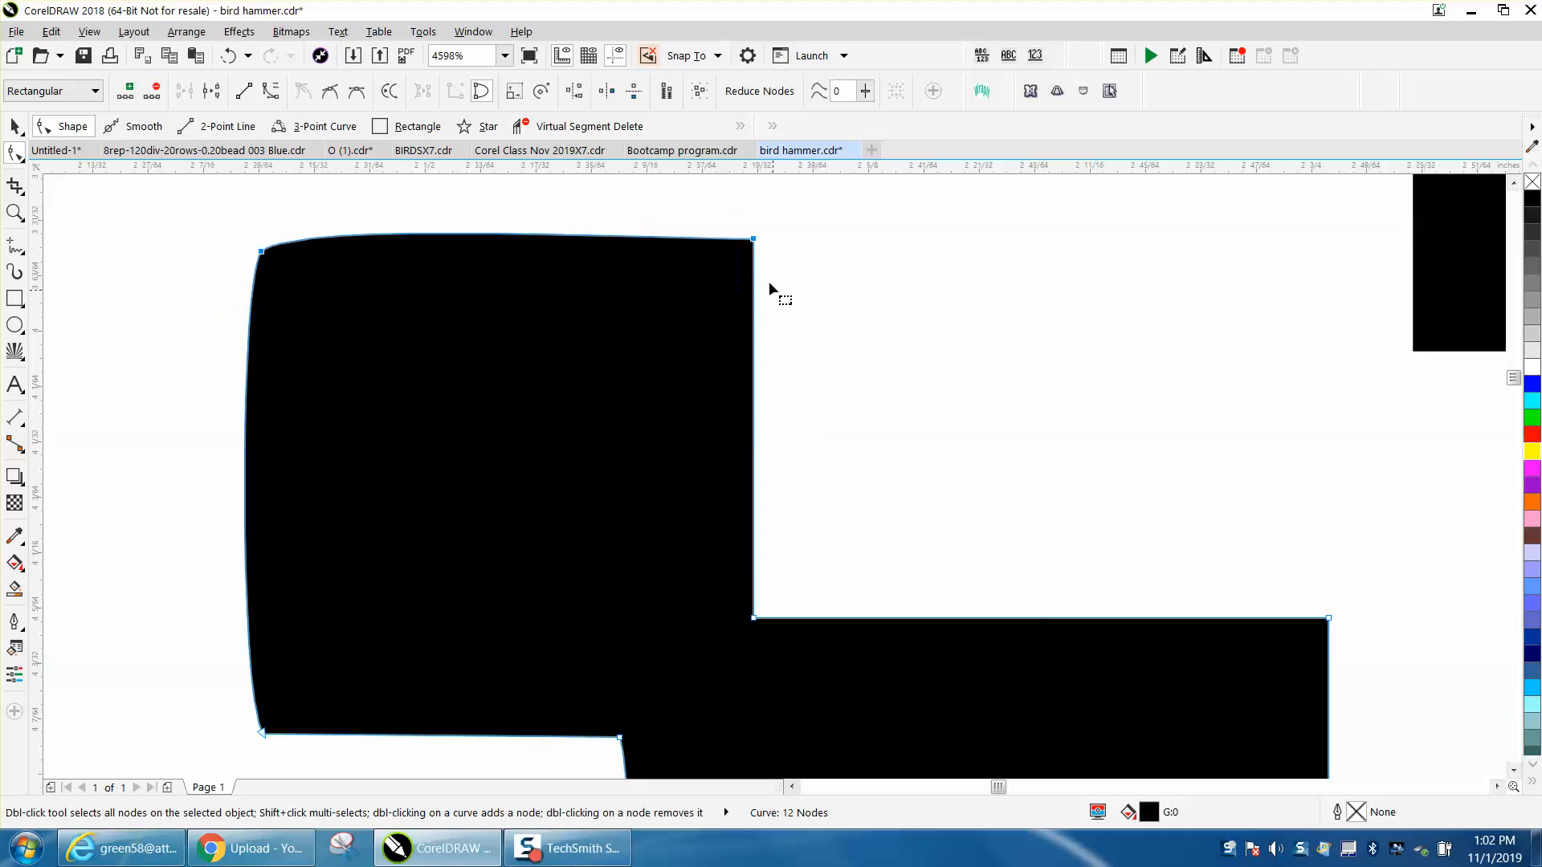
right_click(755, 240)
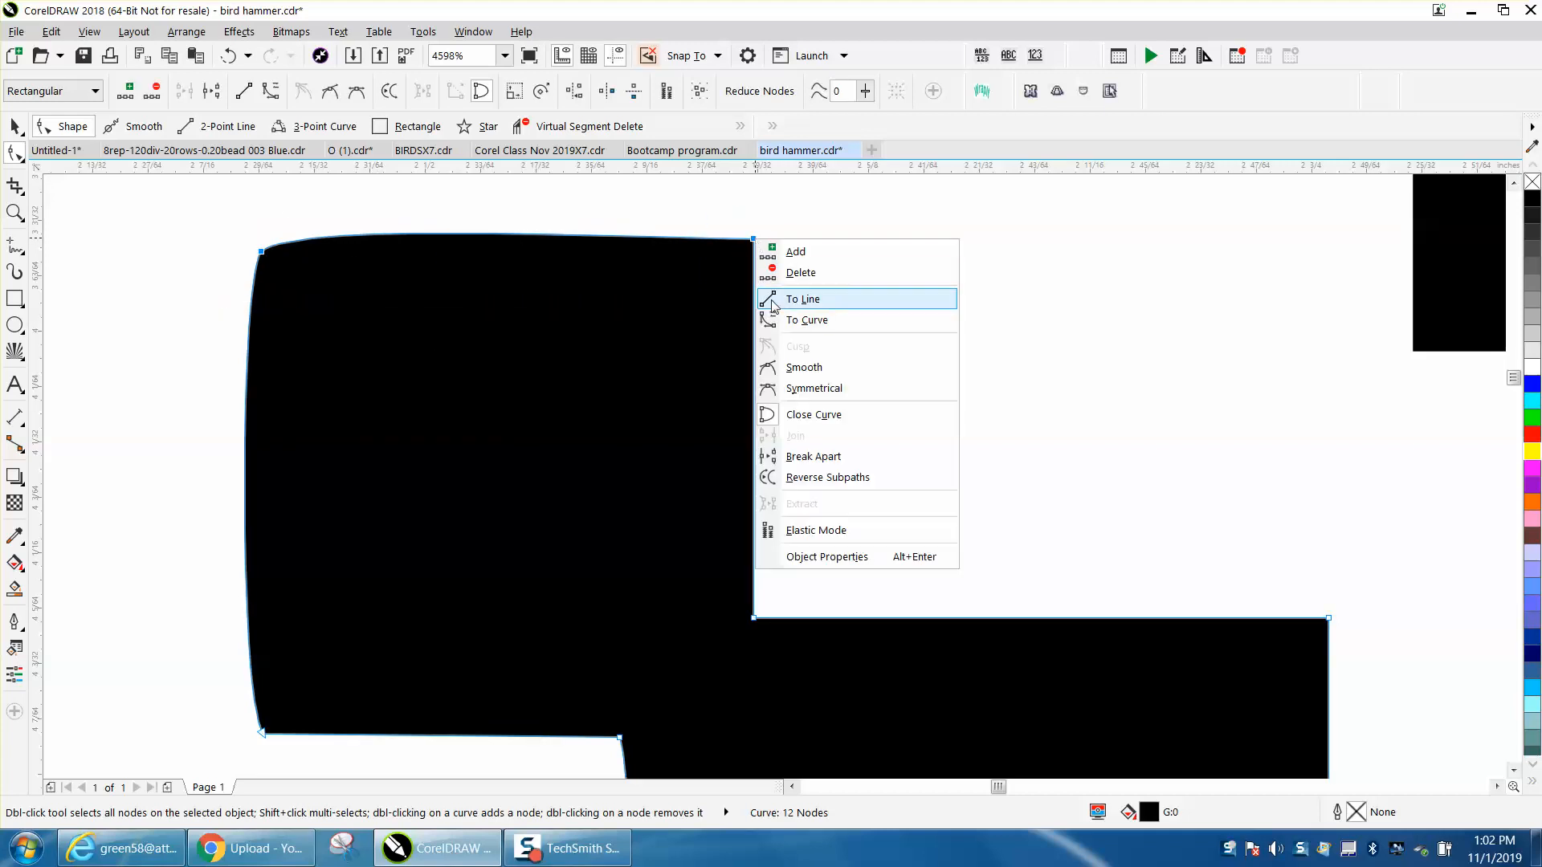
left_click(783, 299)
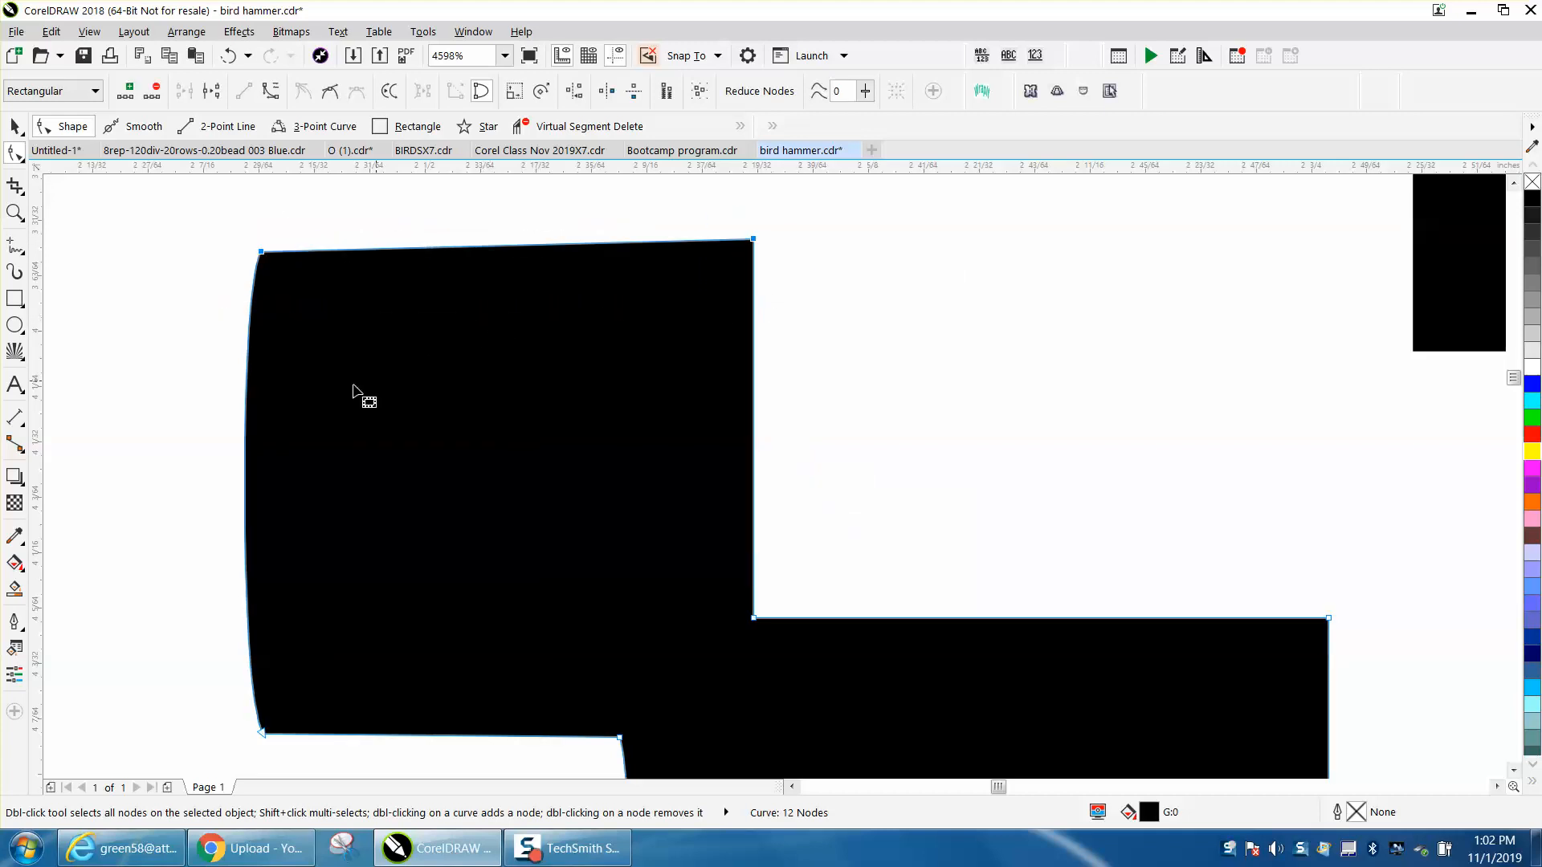
- Convert the bowed left edge of the same upper square to a straight line
left_click_drag(208, 228, 358, 720)
right_click(260, 657)
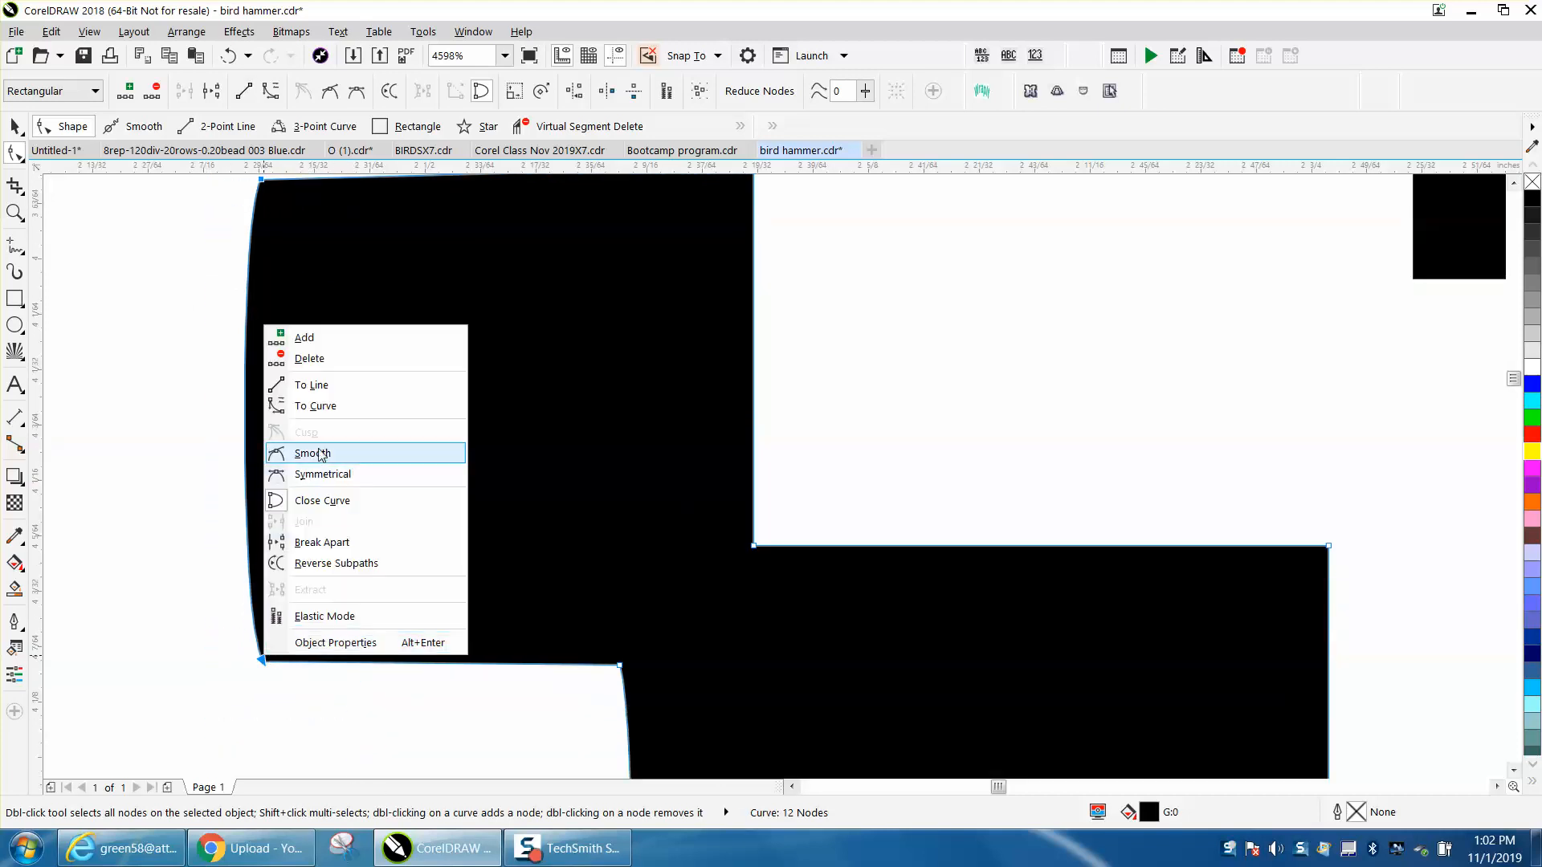
left_click(320, 385)
- Align the upper square's upper-right corner node with its upper-left corner node, using only the Align Horizontal option
scroll(170, 394, "down", 2)
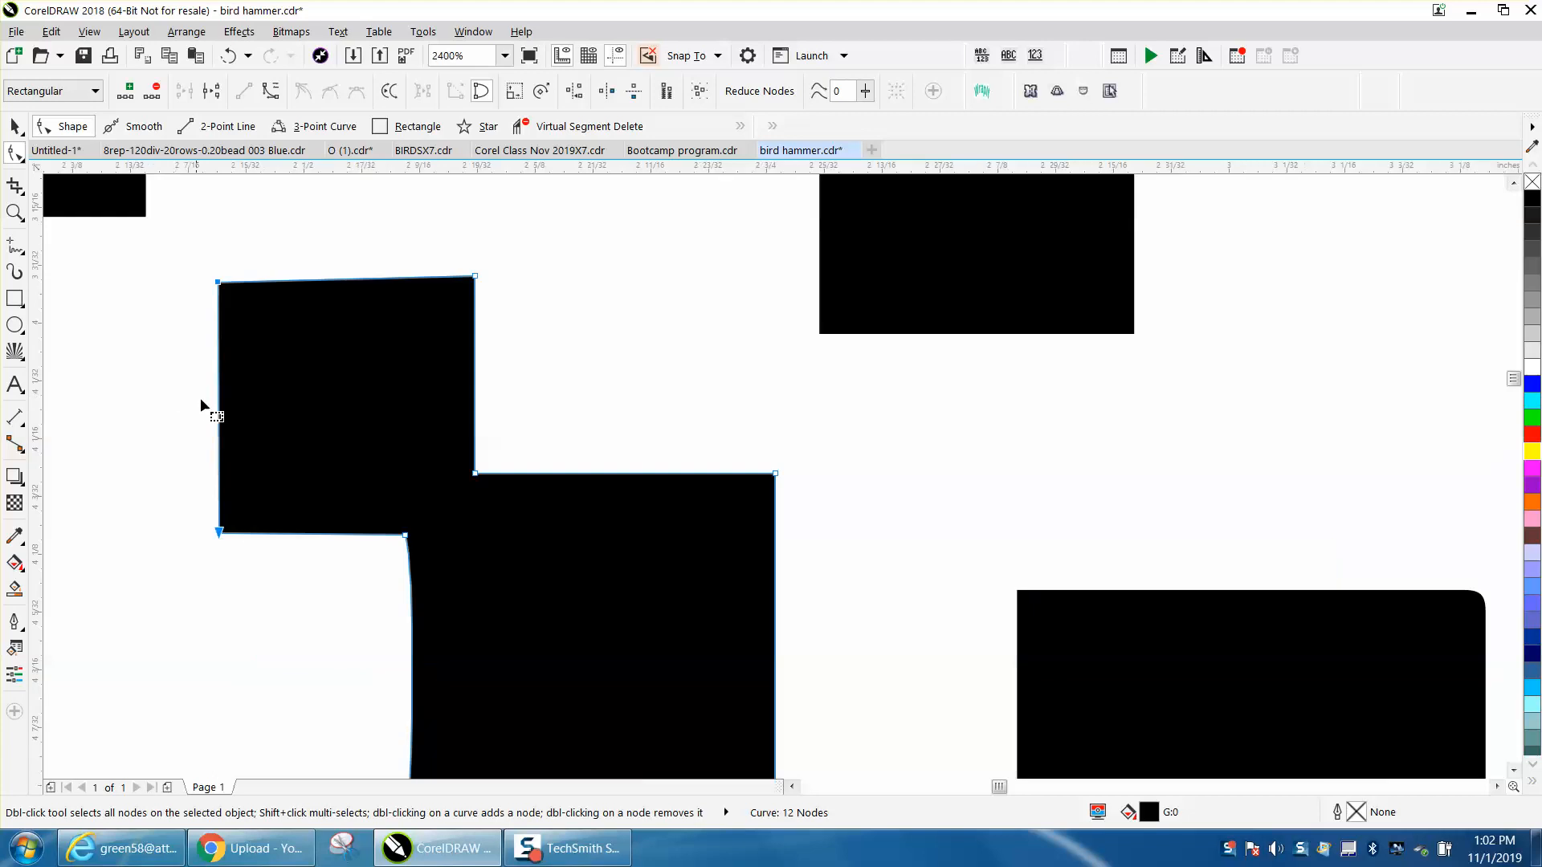
left_click(475, 276)
left_click(575, 93)
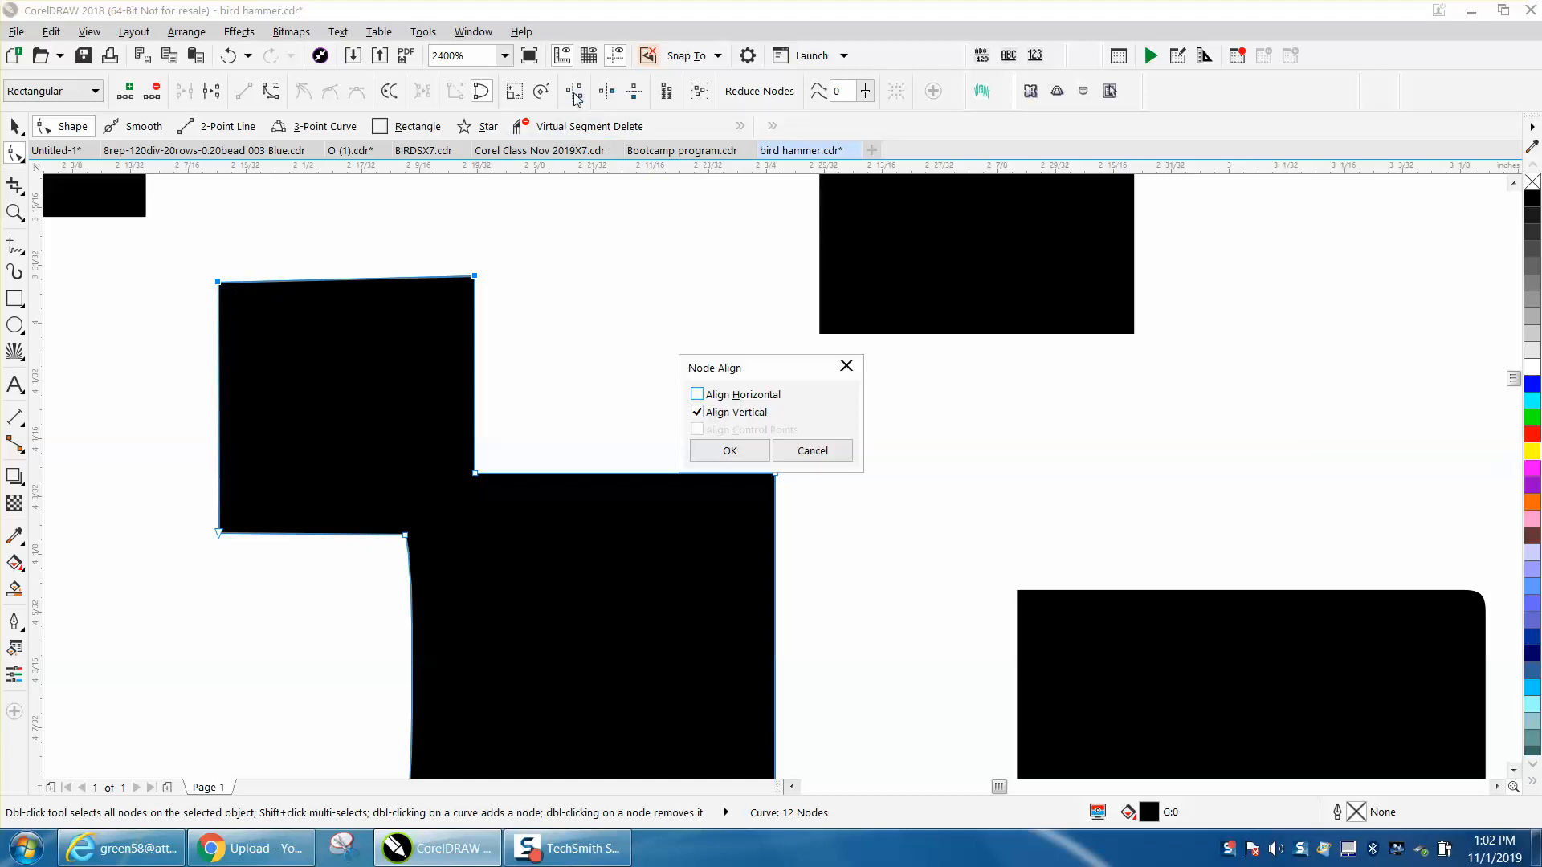
left_click(696, 395)
left_click(696, 413)
left_click(717, 450)
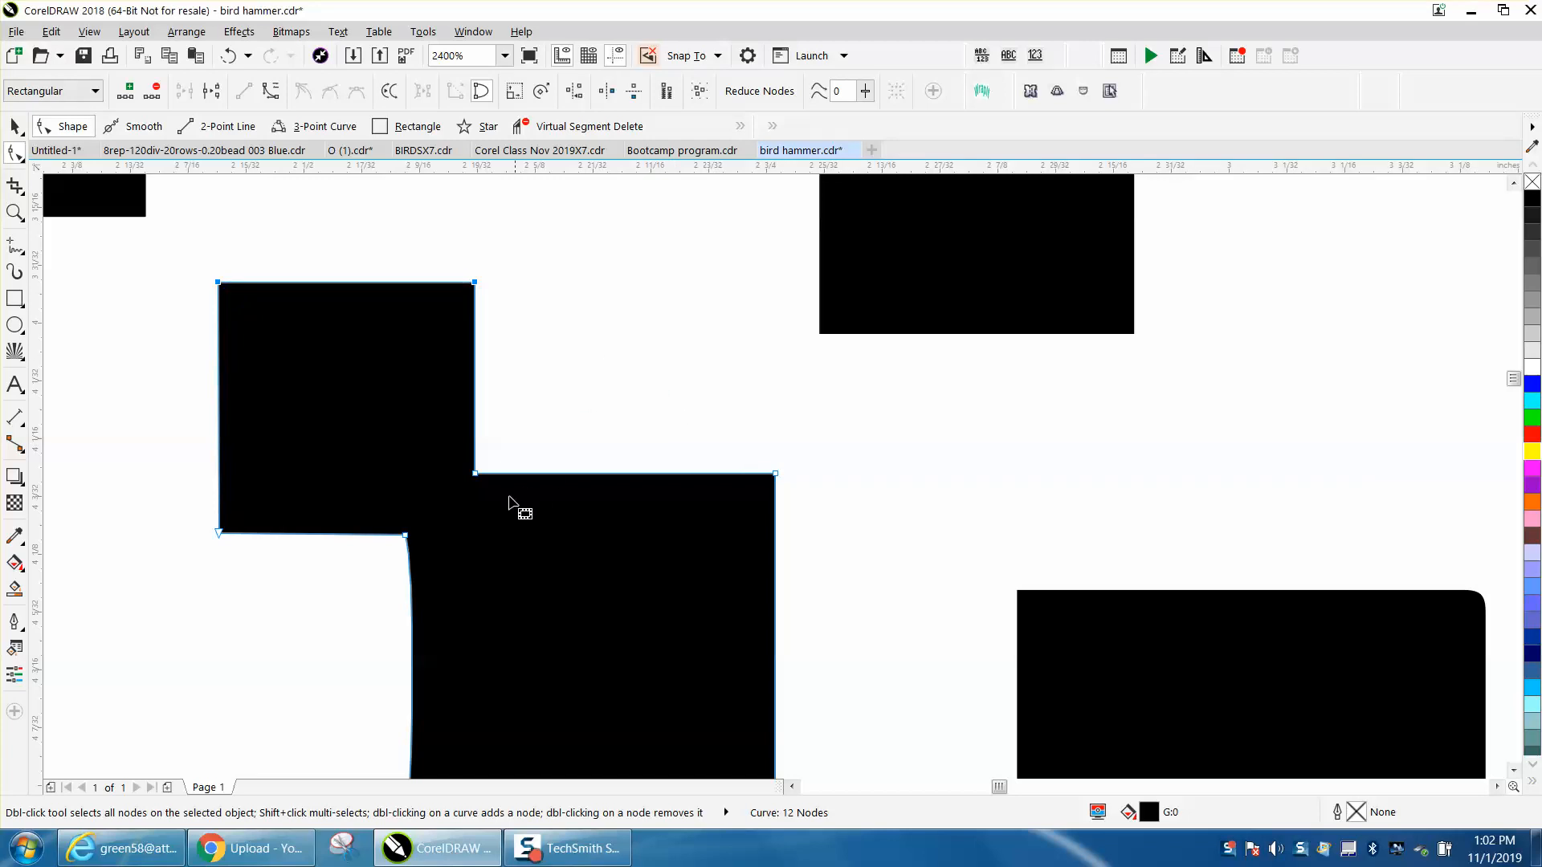
- Convert the curved left edge of the stepped shape's middle square to a straight line and leave node editing
scroll(472, 474, "down", 1)
left_click_drag(424, 486, 466, 689)
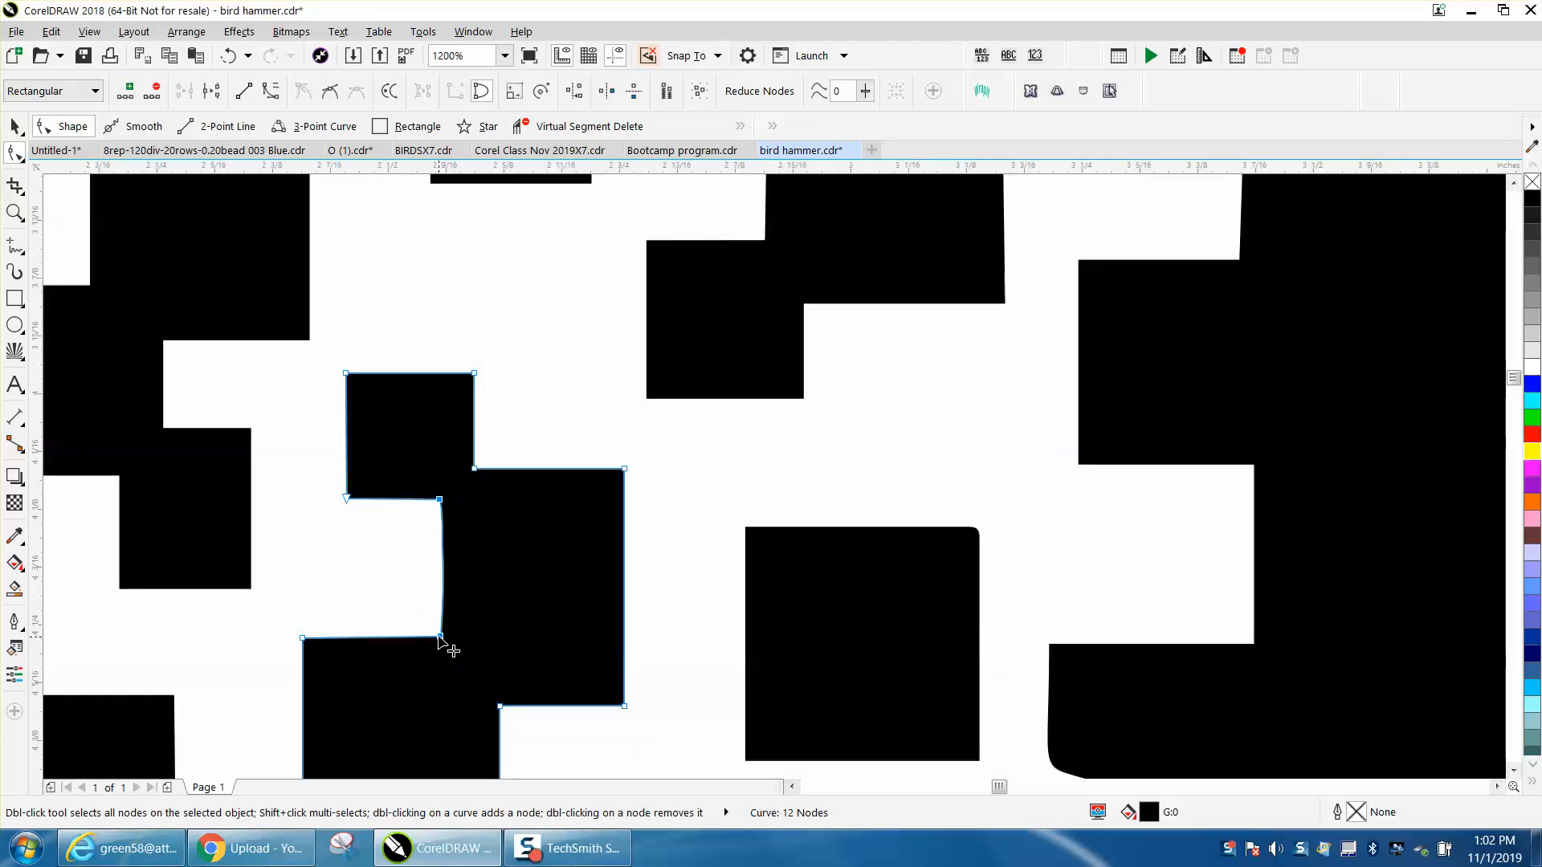
right_click(440, 638)
left_click(495, 370)
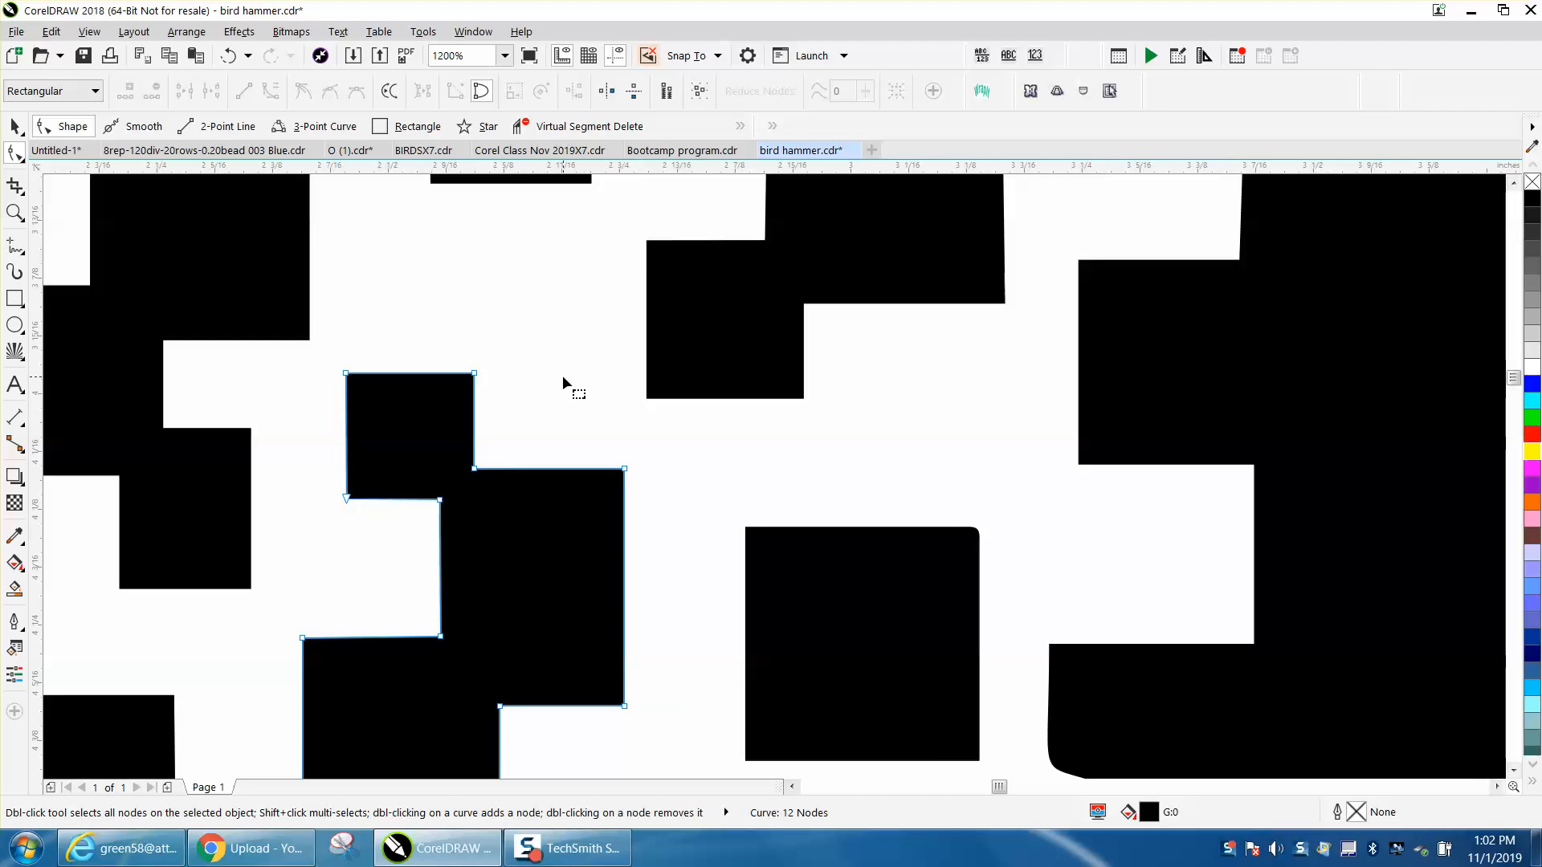
scroll(809, 521, "down", 1)
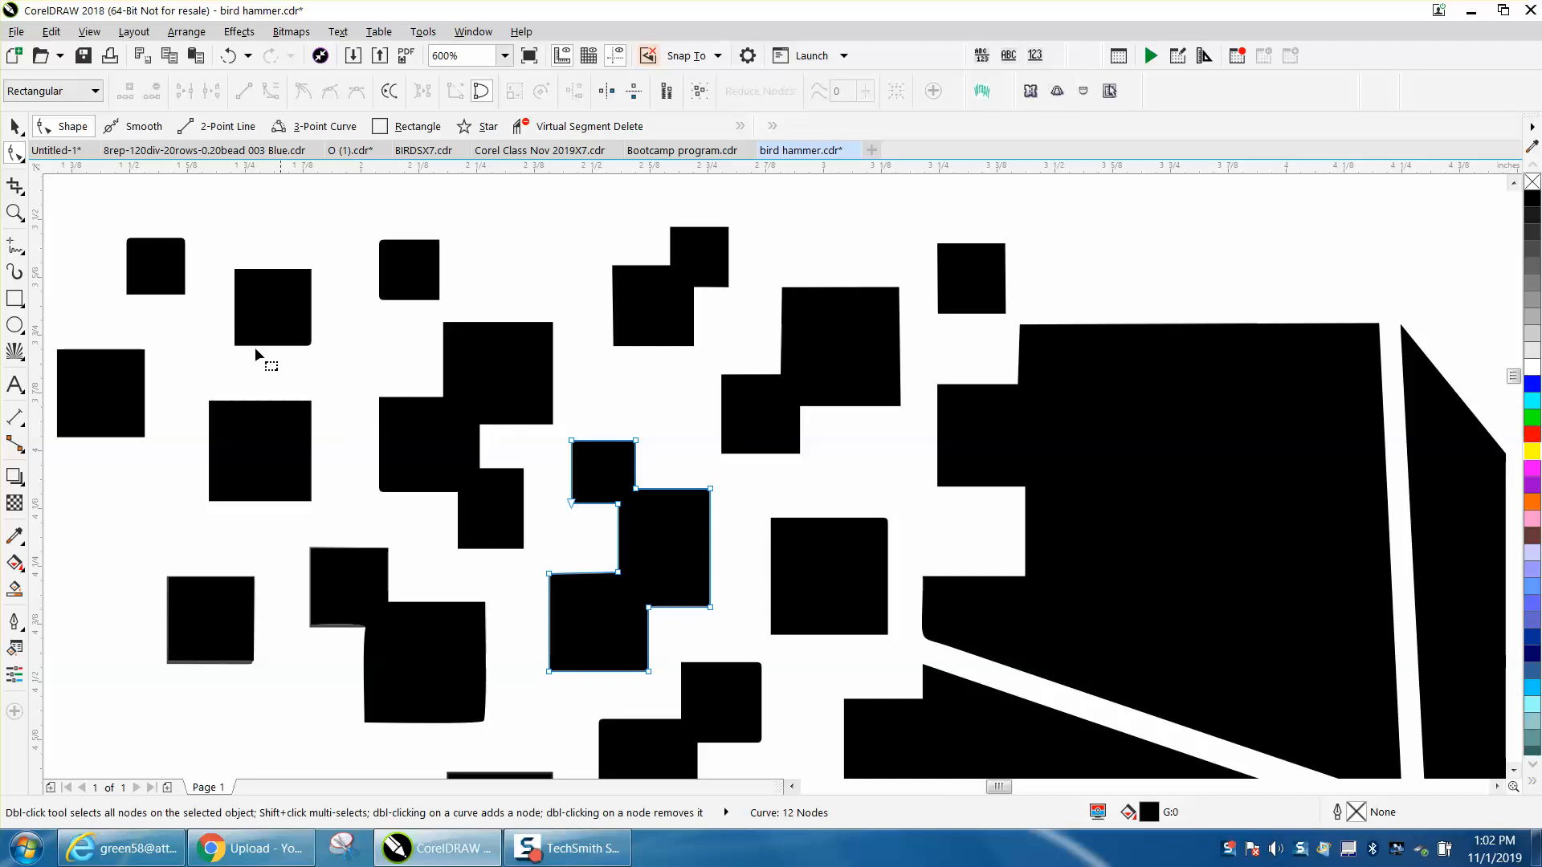
left_click(18, 131)
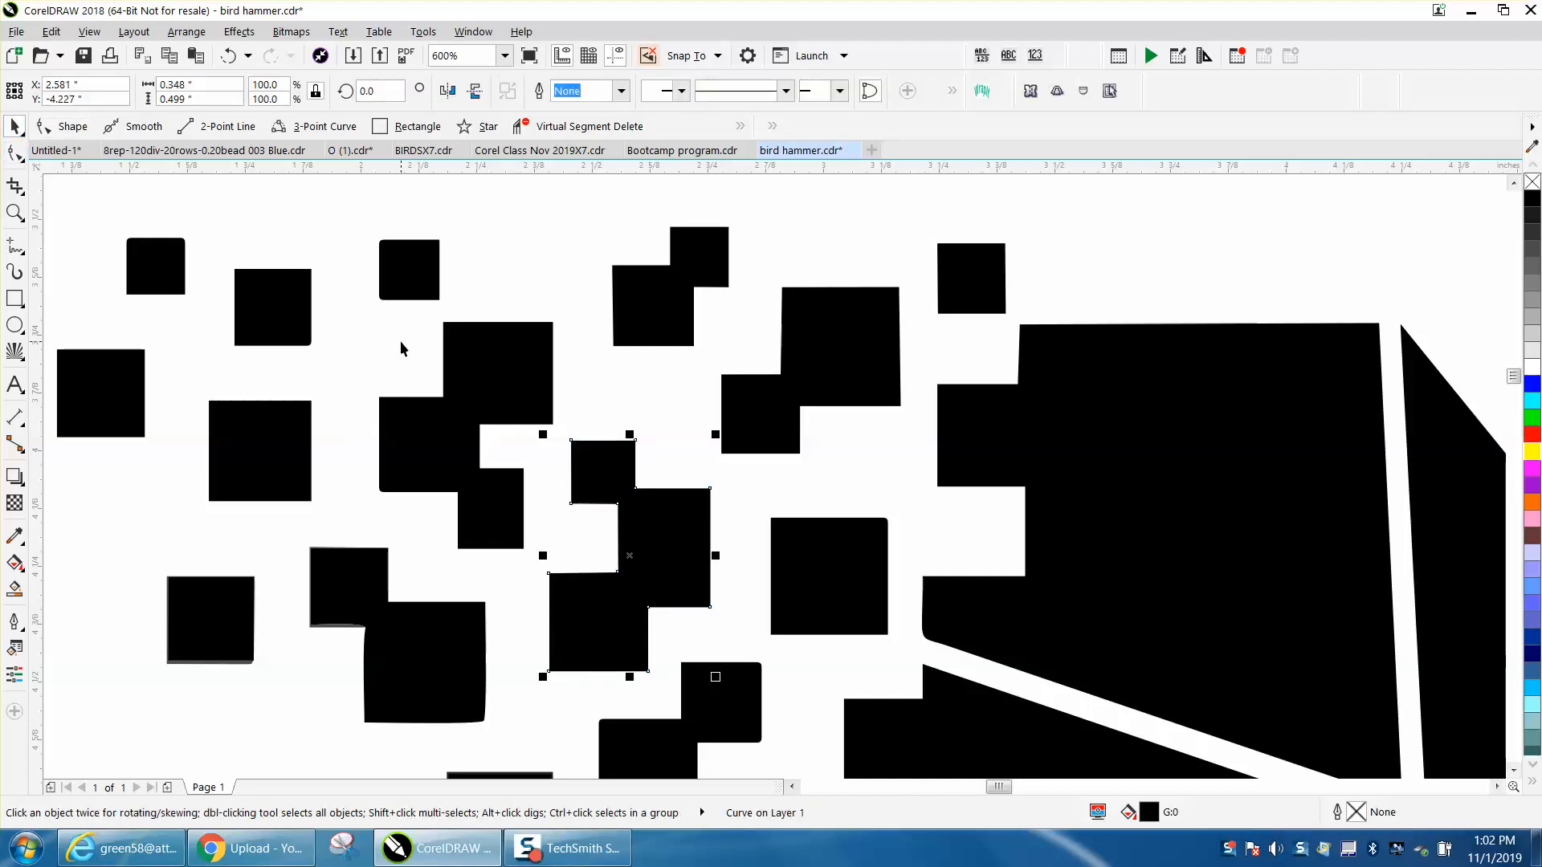